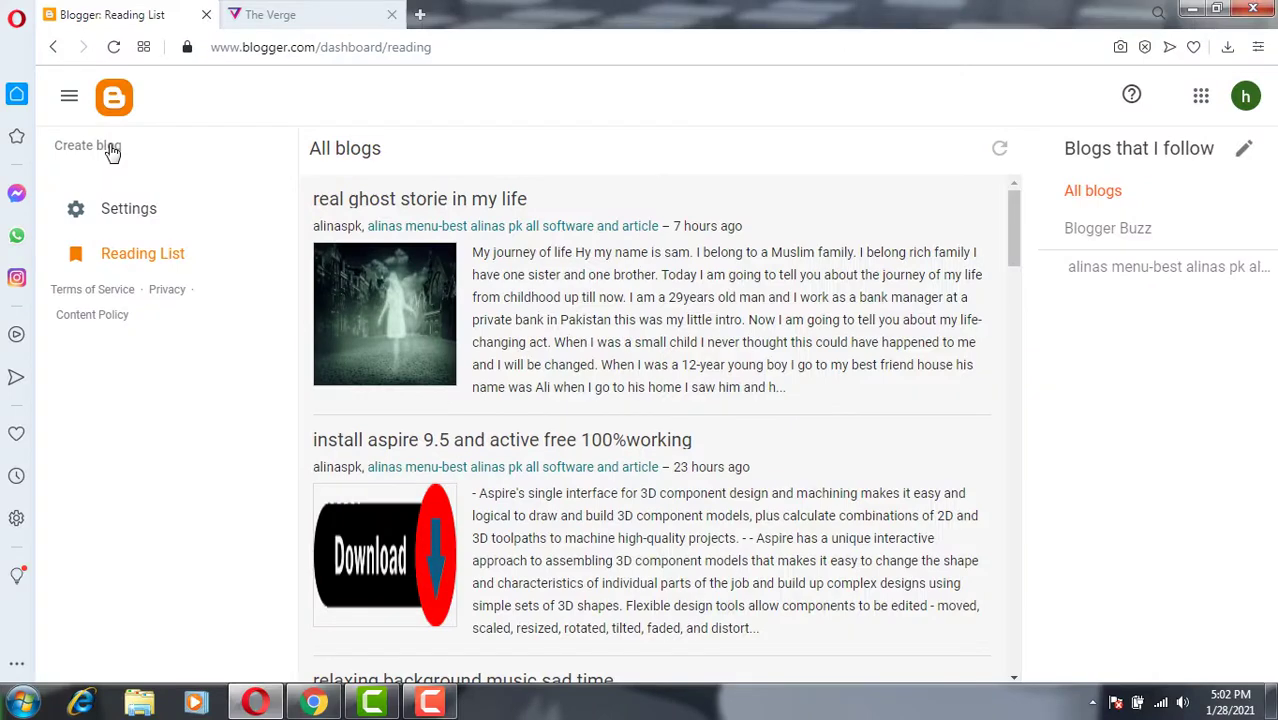
Step: Create a new blog titled hellodostooo with the address hellodostooooooo.blogspot.com
left_click(110, 147)
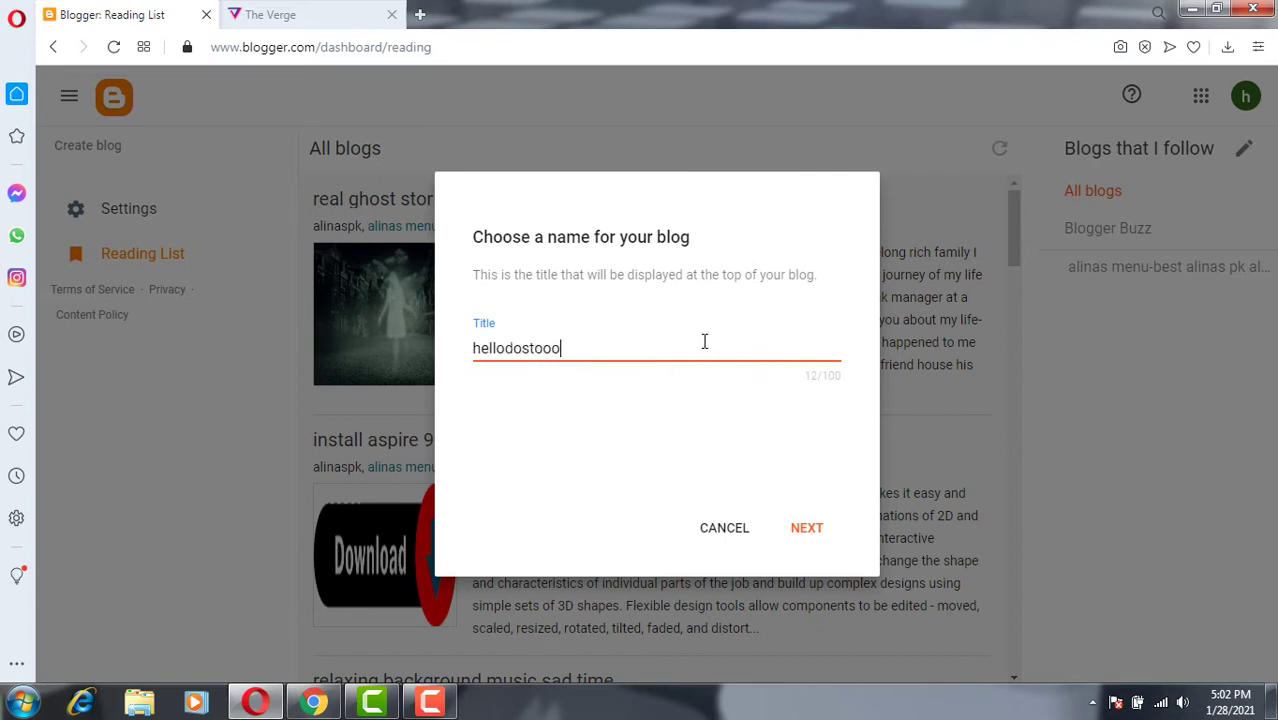
left_click(811, 524)
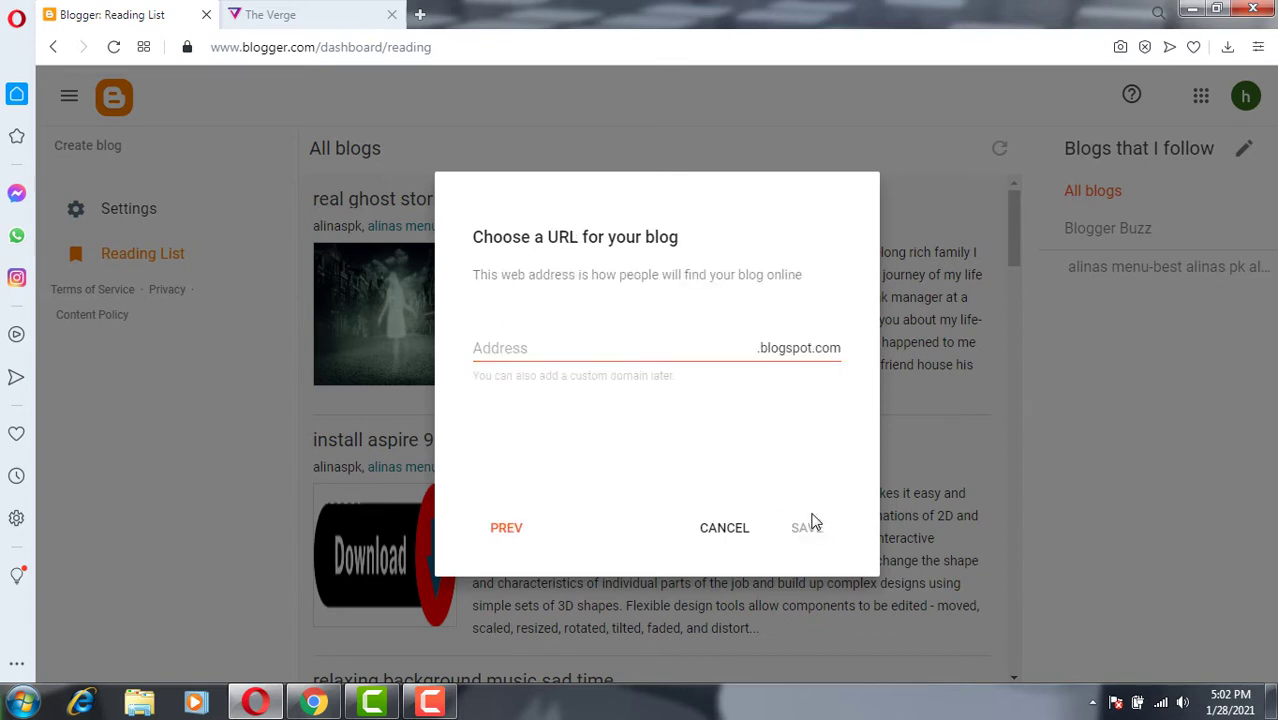
left_click(661, 348)
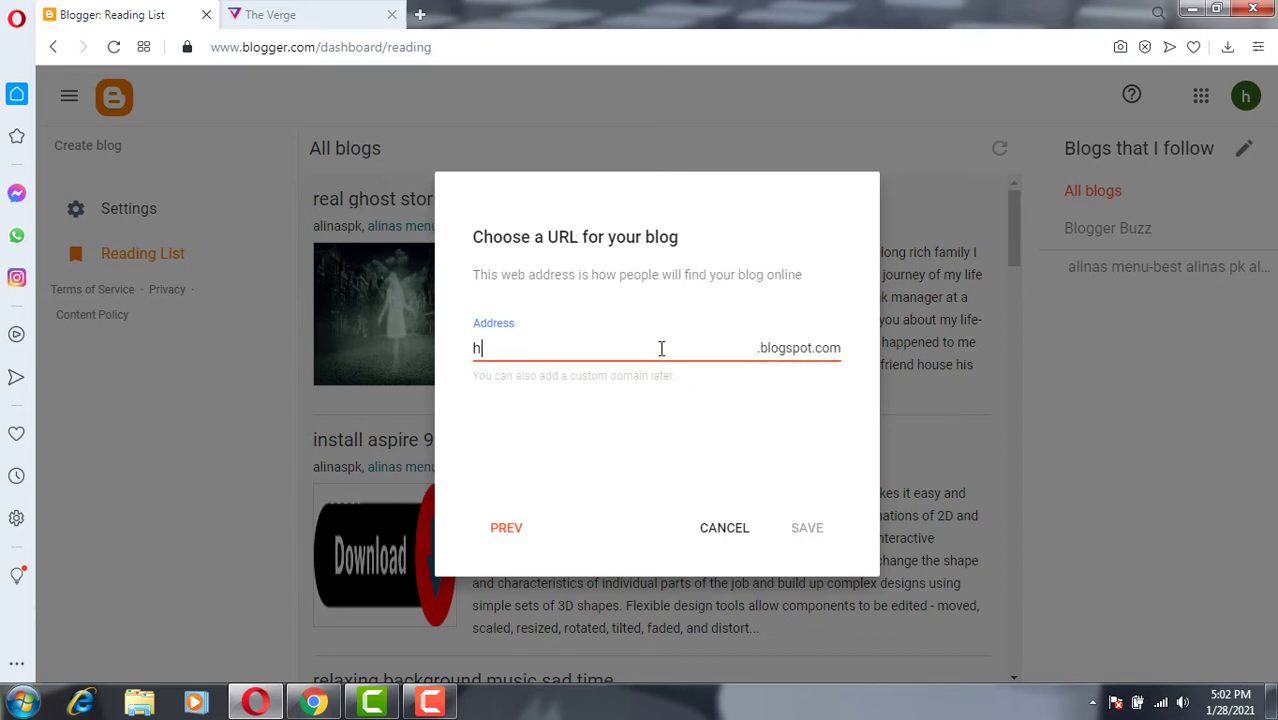
type("hellodostooooooooo")
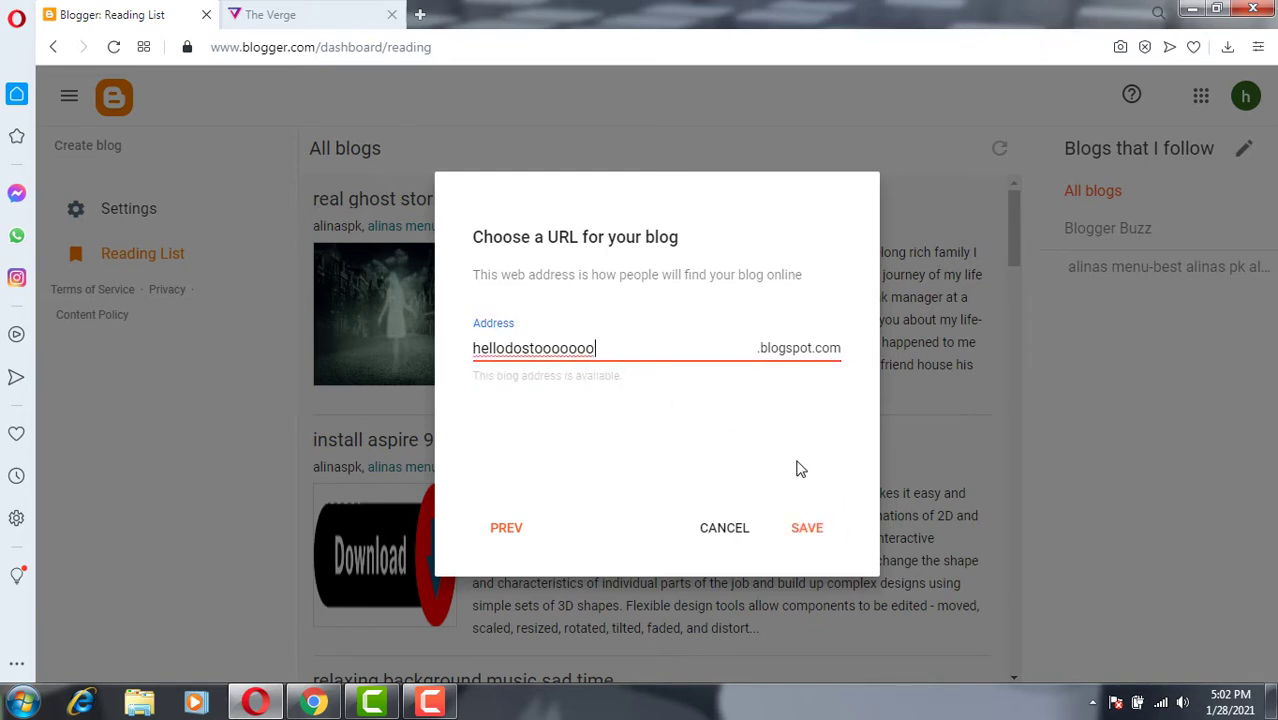
left_click(808, 528)
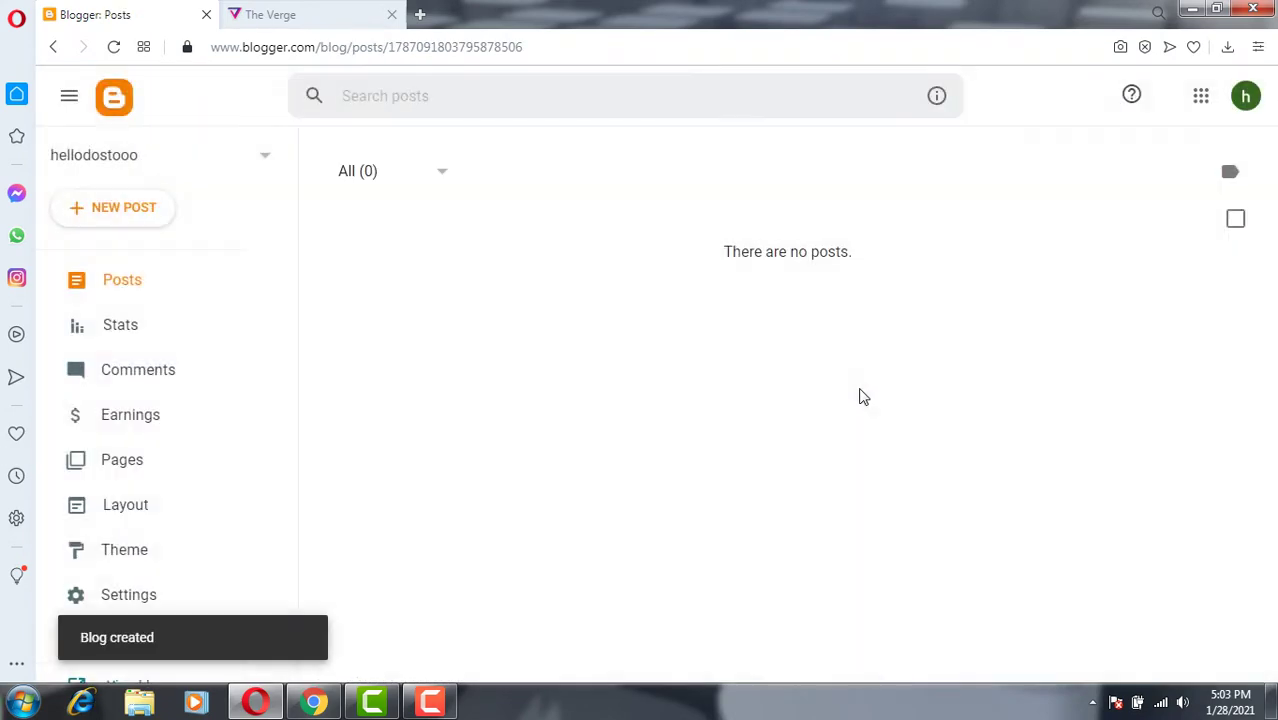
Step: View the new blog's live page, check its navigation menu, and return to the Blogger dashboard
scroll(140, 565, "down", 2)
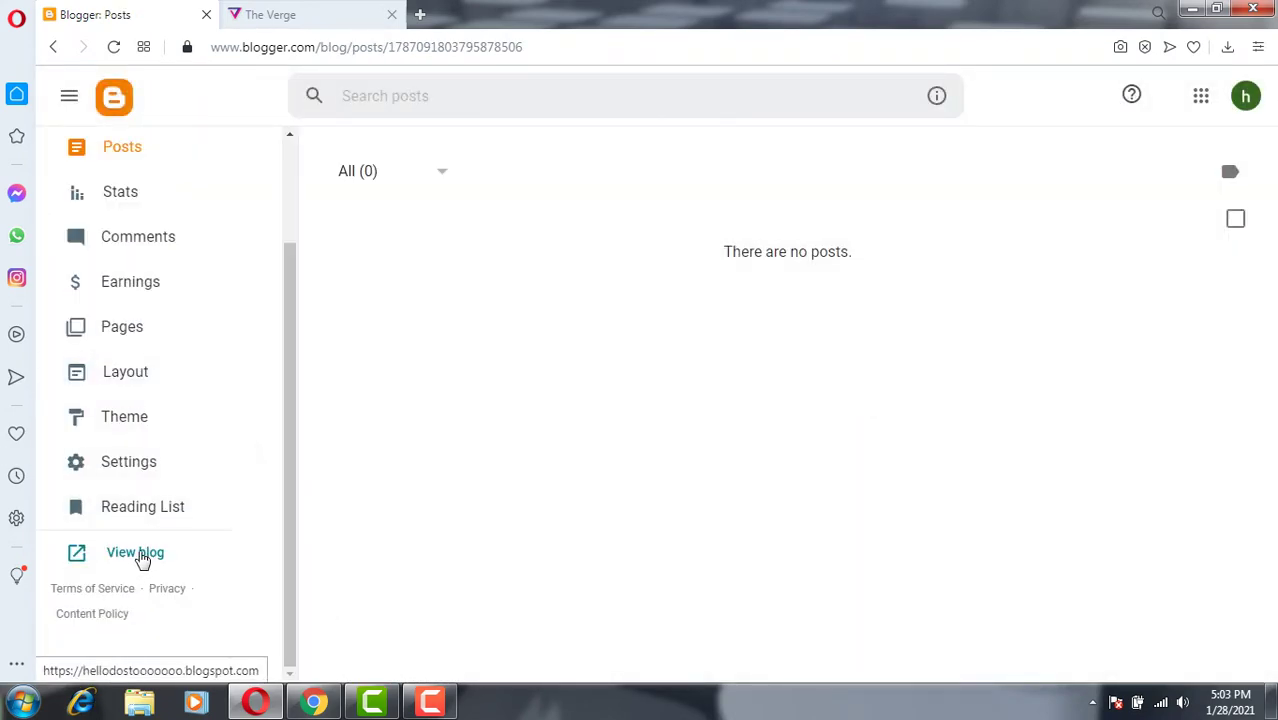
left_click(142, 556)
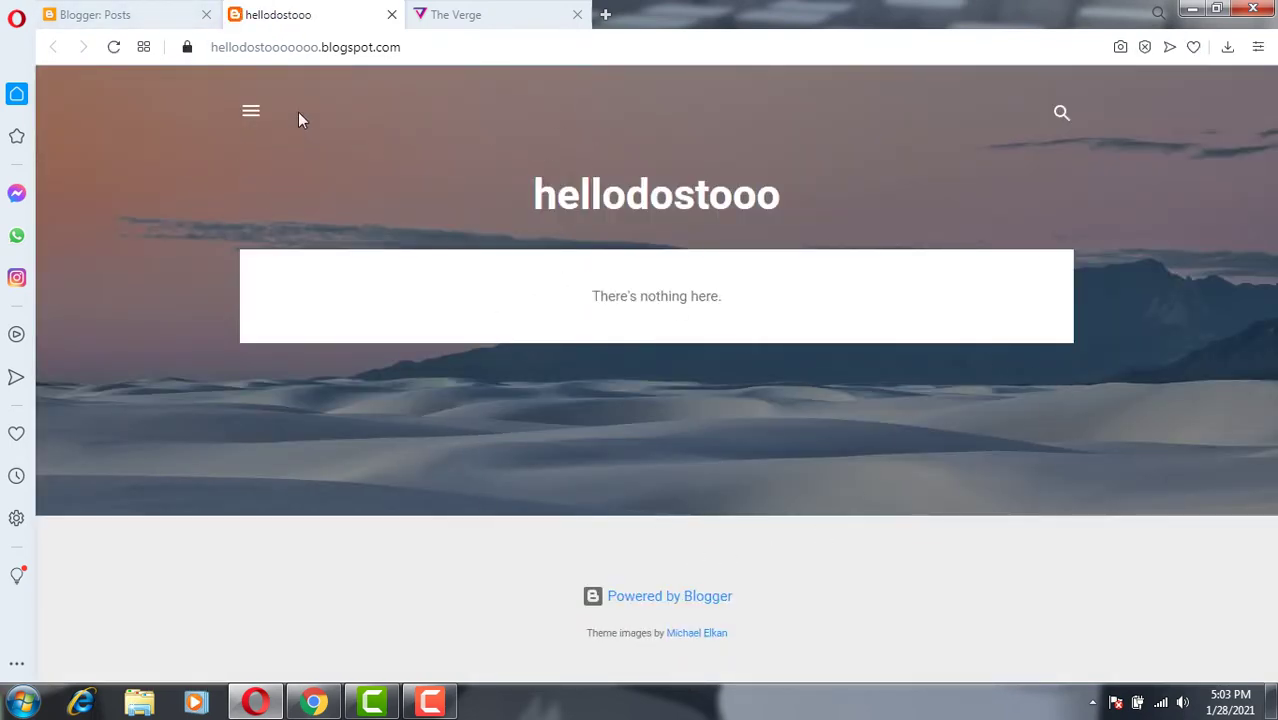
left_click(251, 117)
left_click(350, 162)
left_click(130, 14)
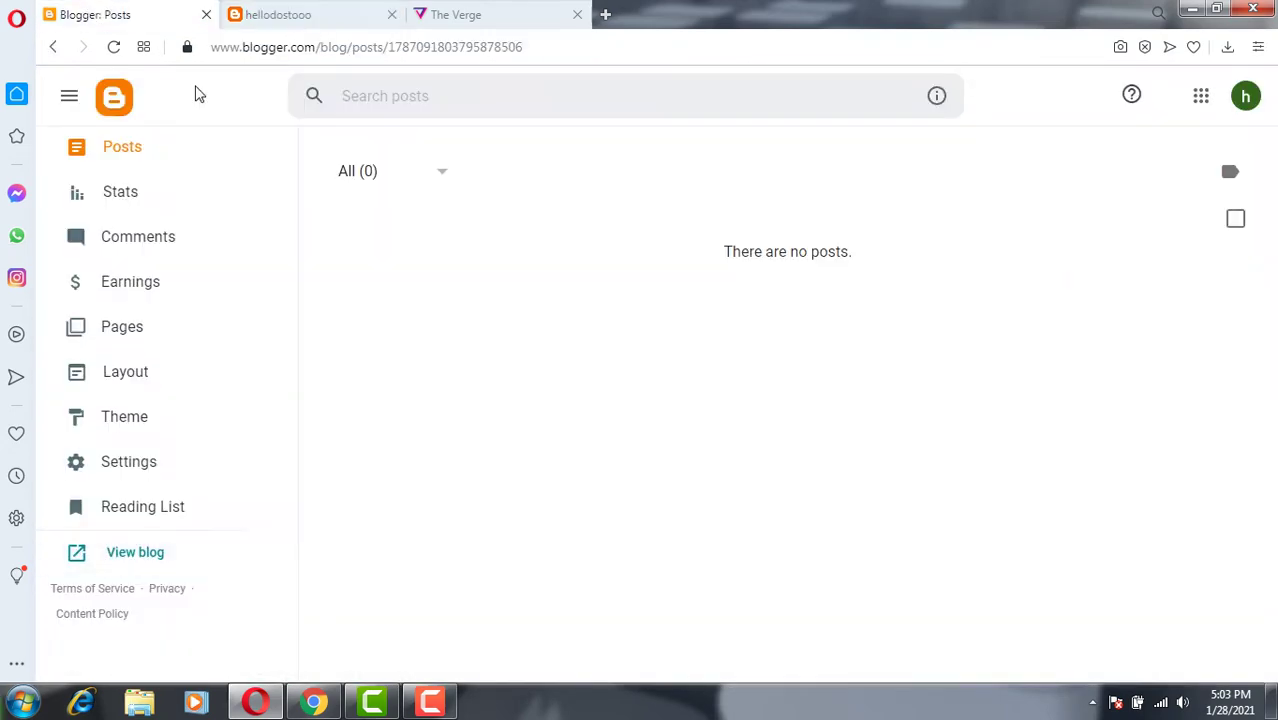
Step: Start restoring the blog's theme from a file and browse to Downloads > thems > new > Apriezt V2.3
left_click(134, 415)
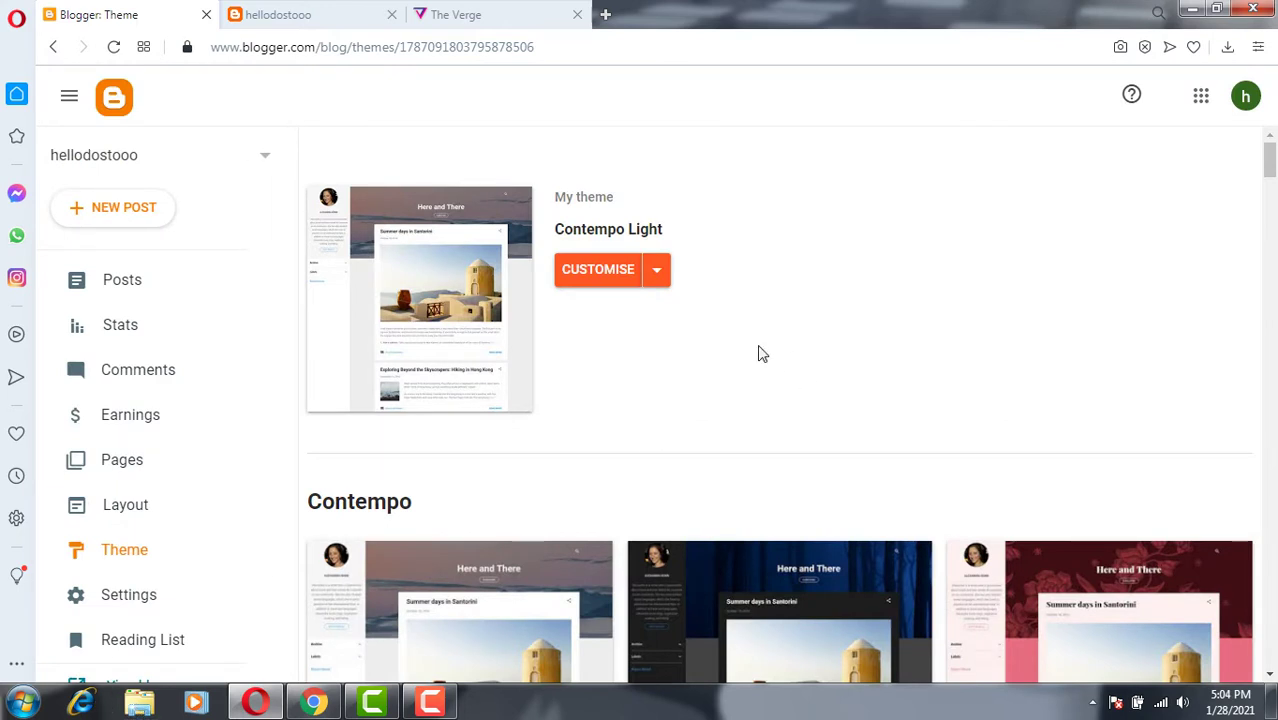
left_click(660, 272)
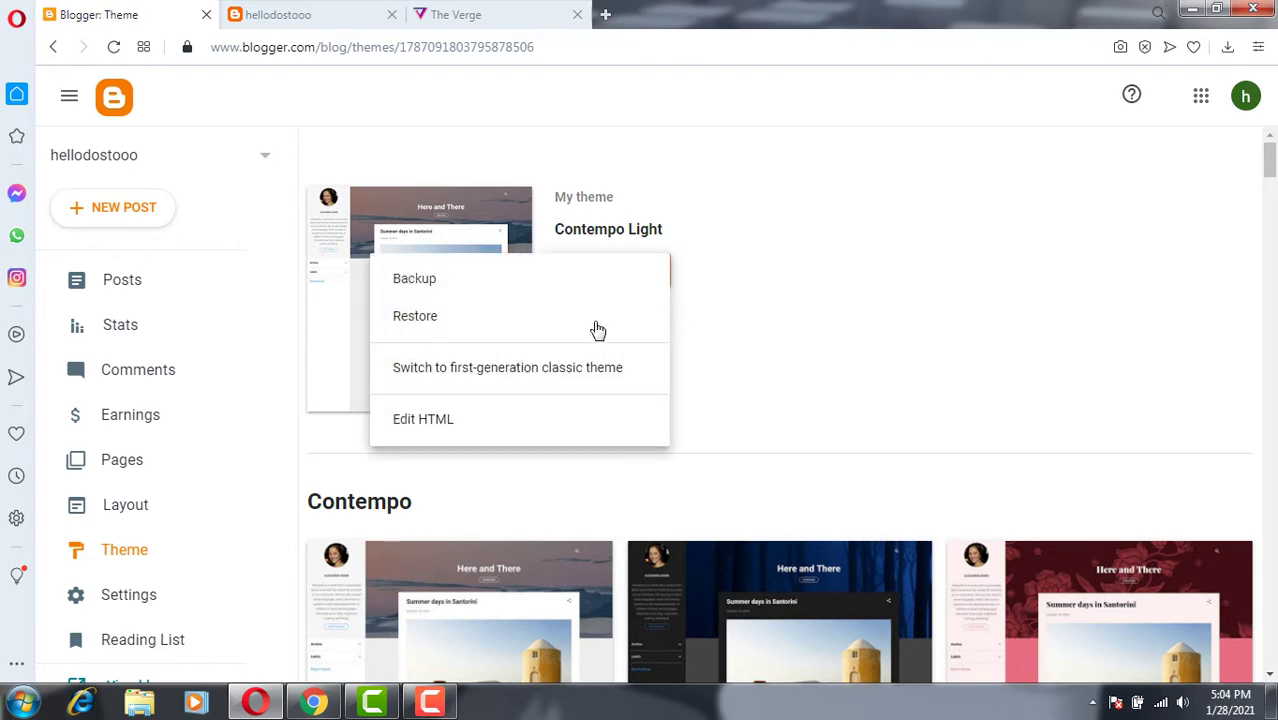
left_click(553, 320)
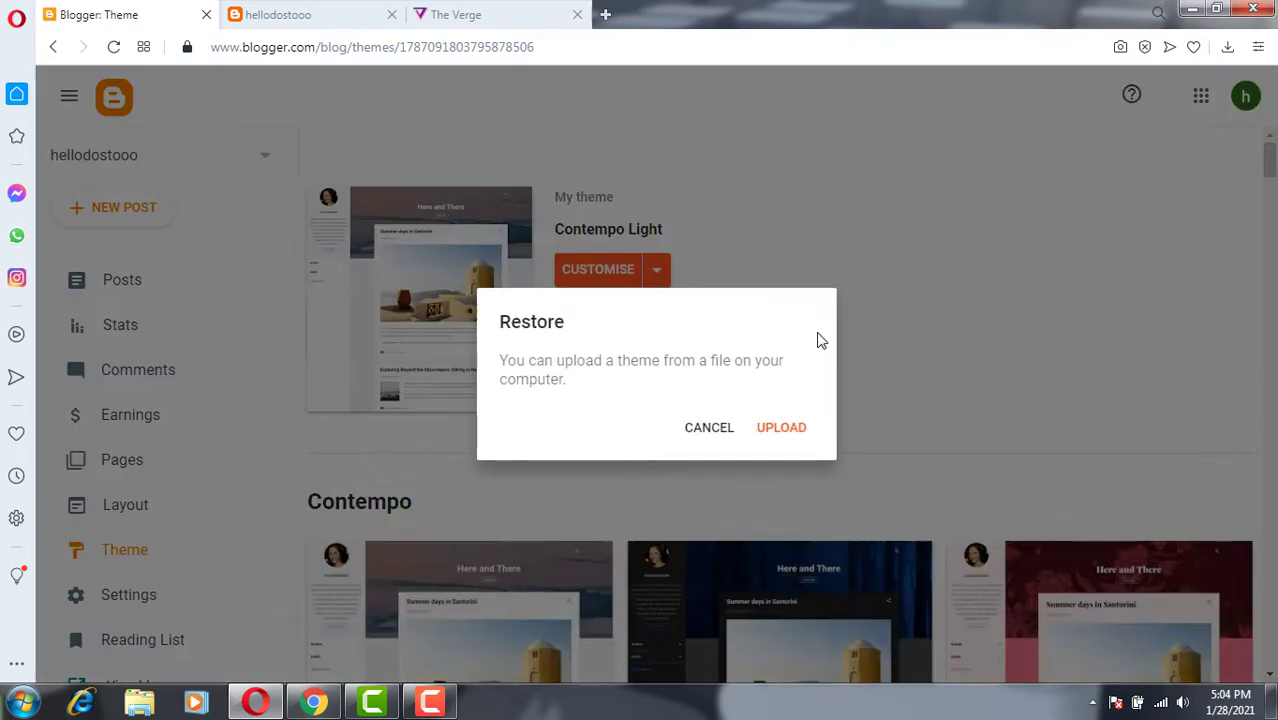
left_click(790, 434)
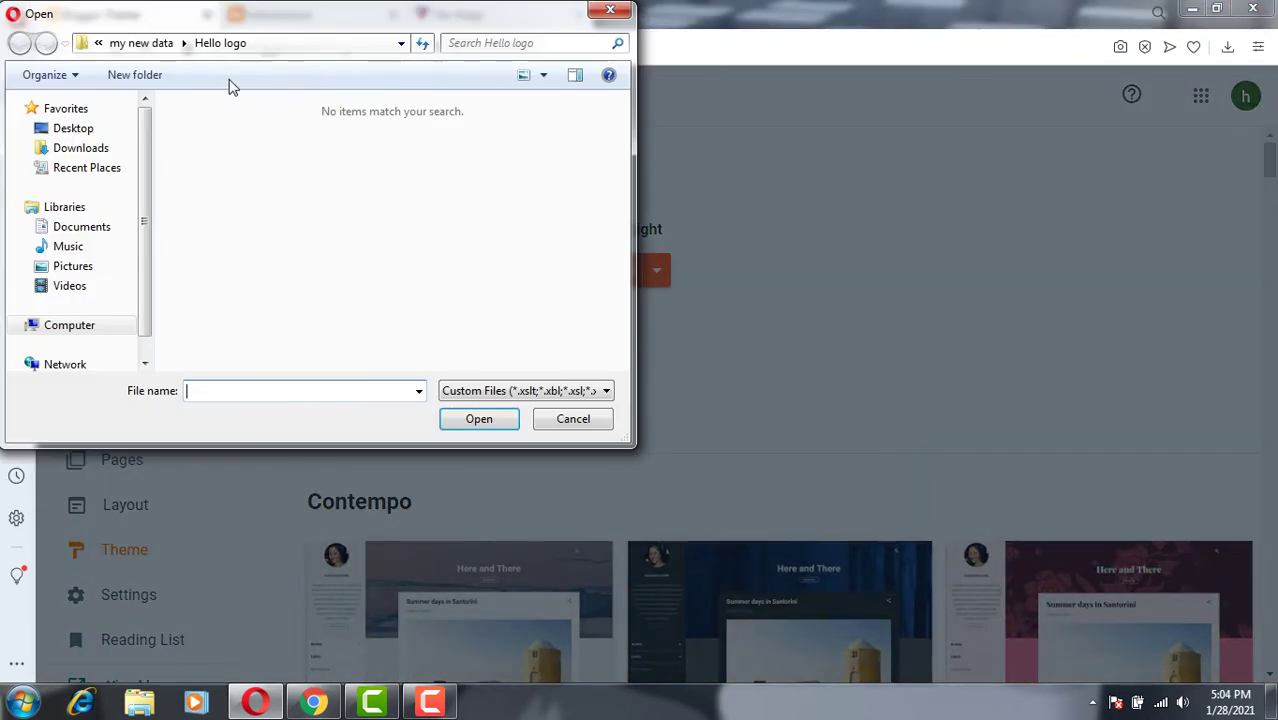
left_click(100, 148)
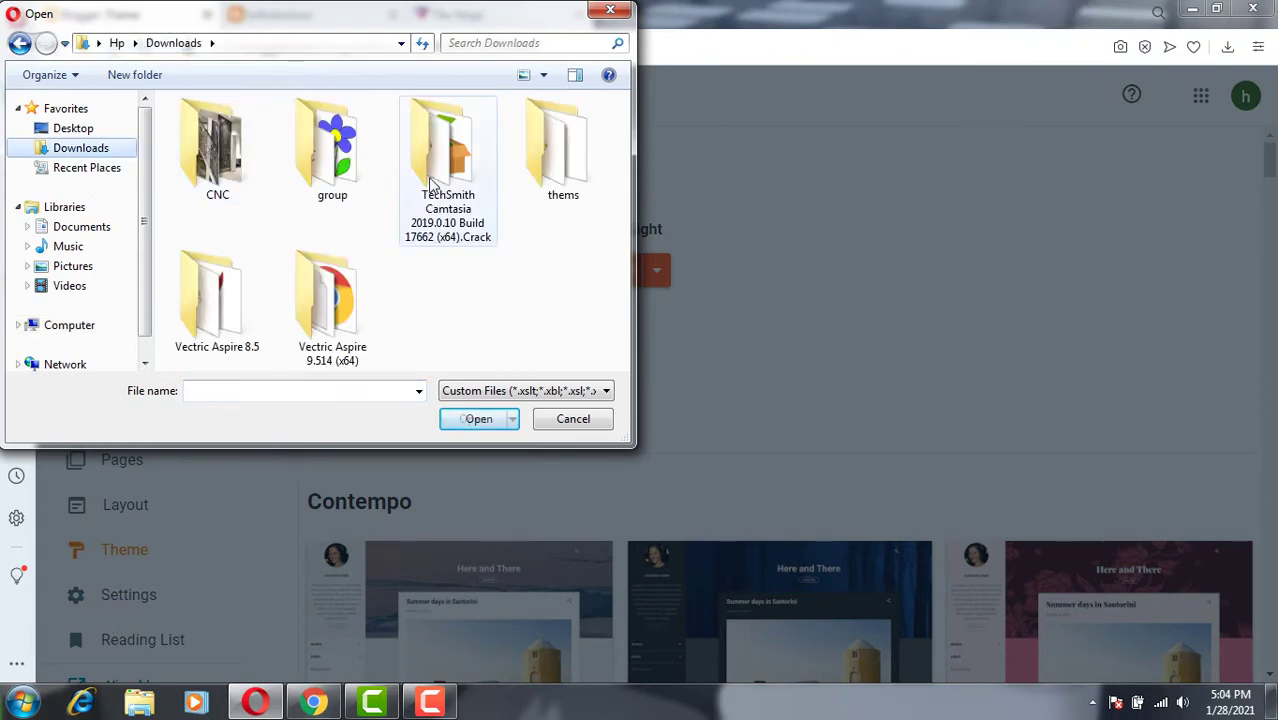
double_click(548, 155)
left_click(221, 230)
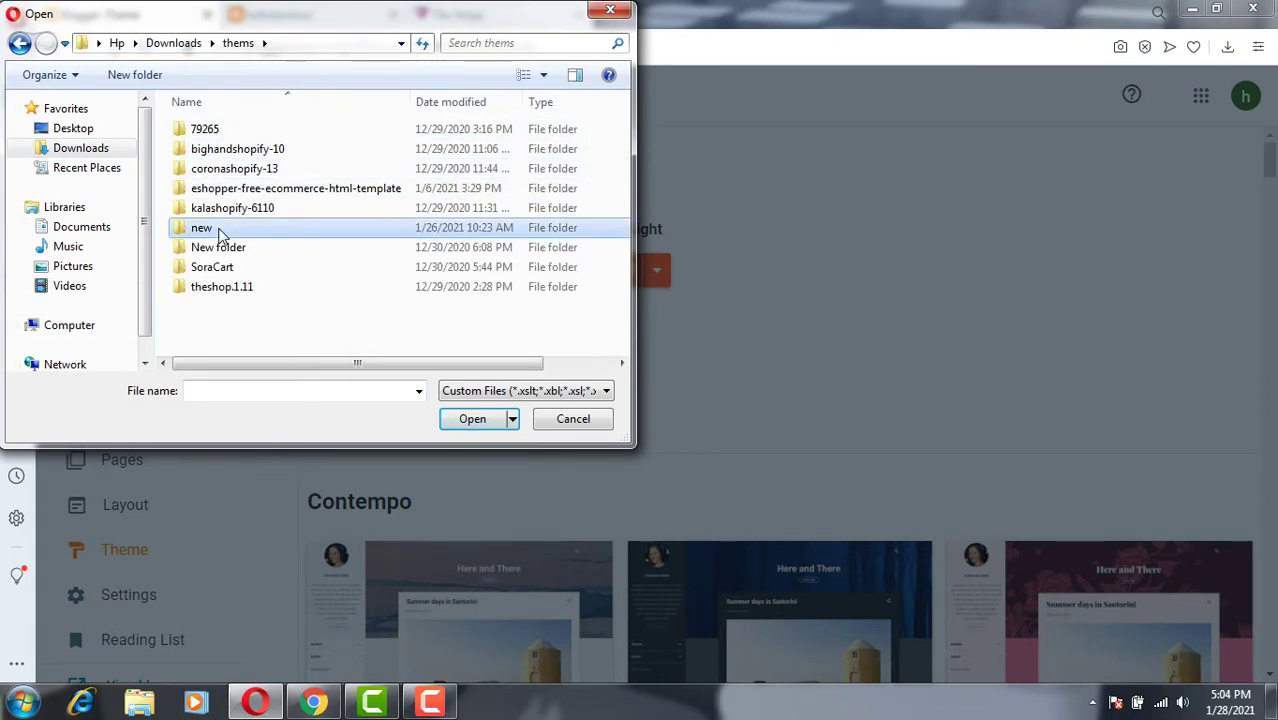
double_click(221, 229)
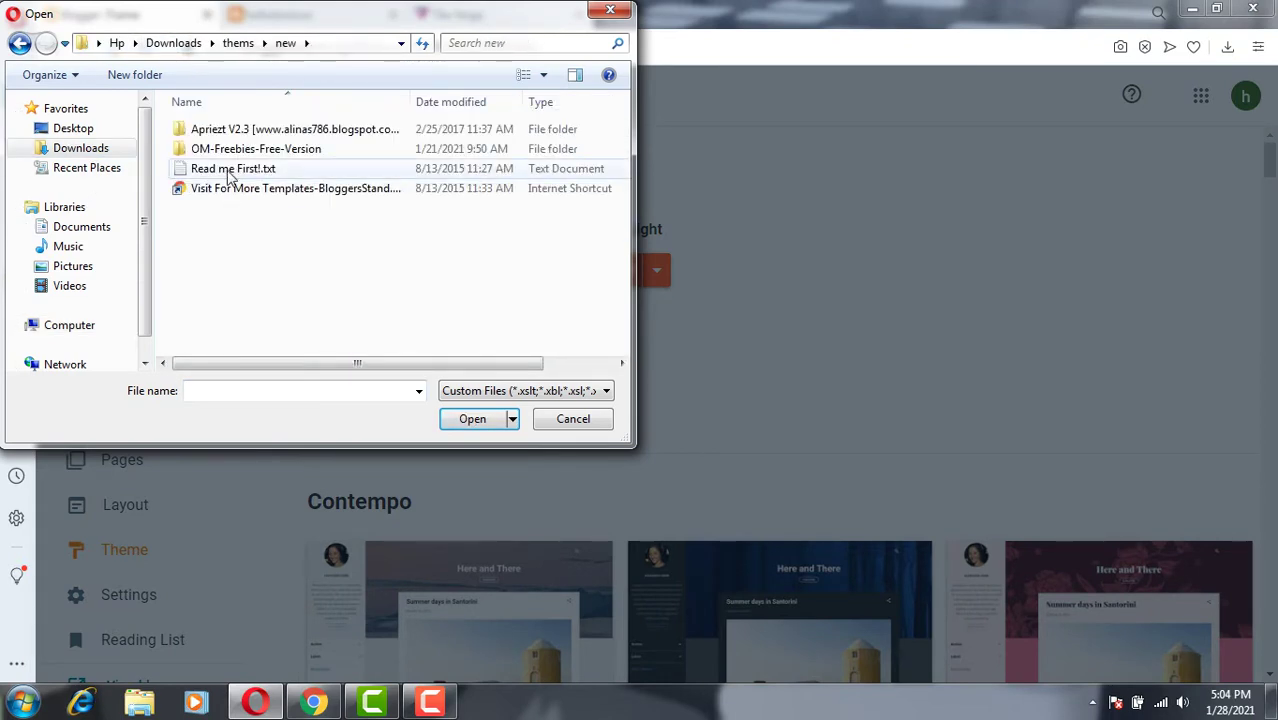
double_click(352, 138)
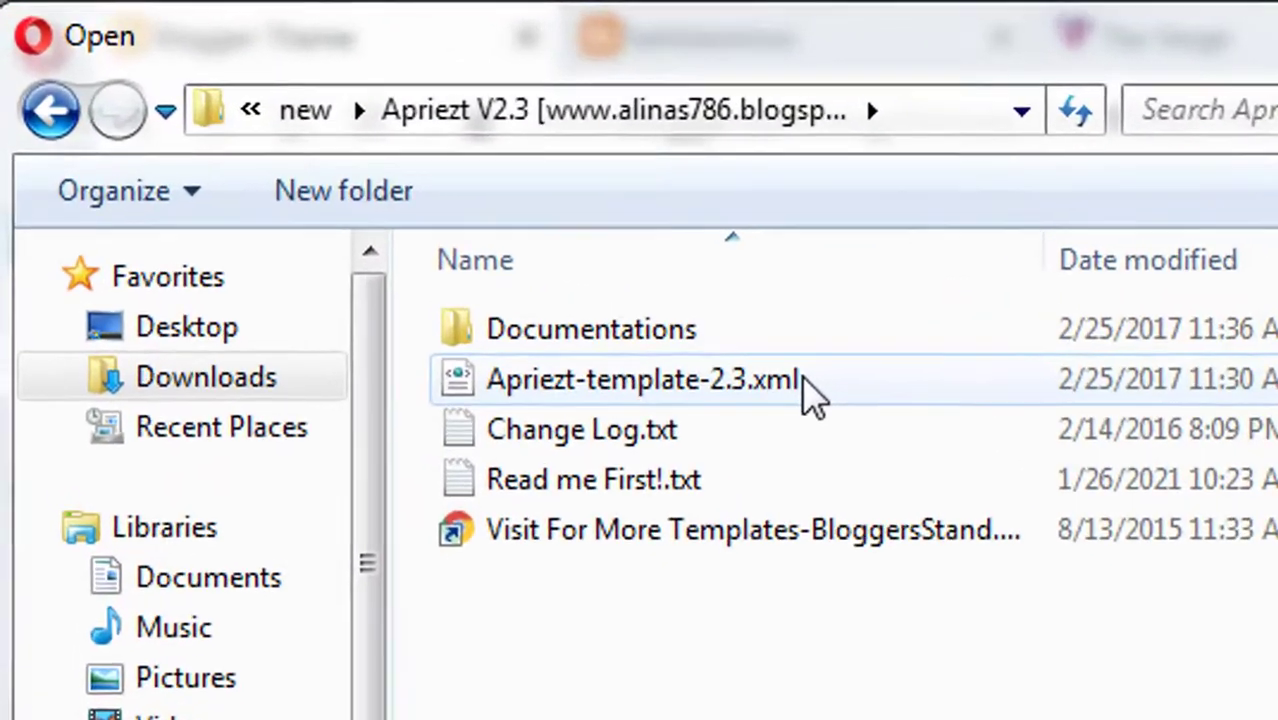
Step: Copy the entire code of Apriezt-template-2.3.xml using Notepad, then close the file and cancel the theme upload
right_click(715, 387)
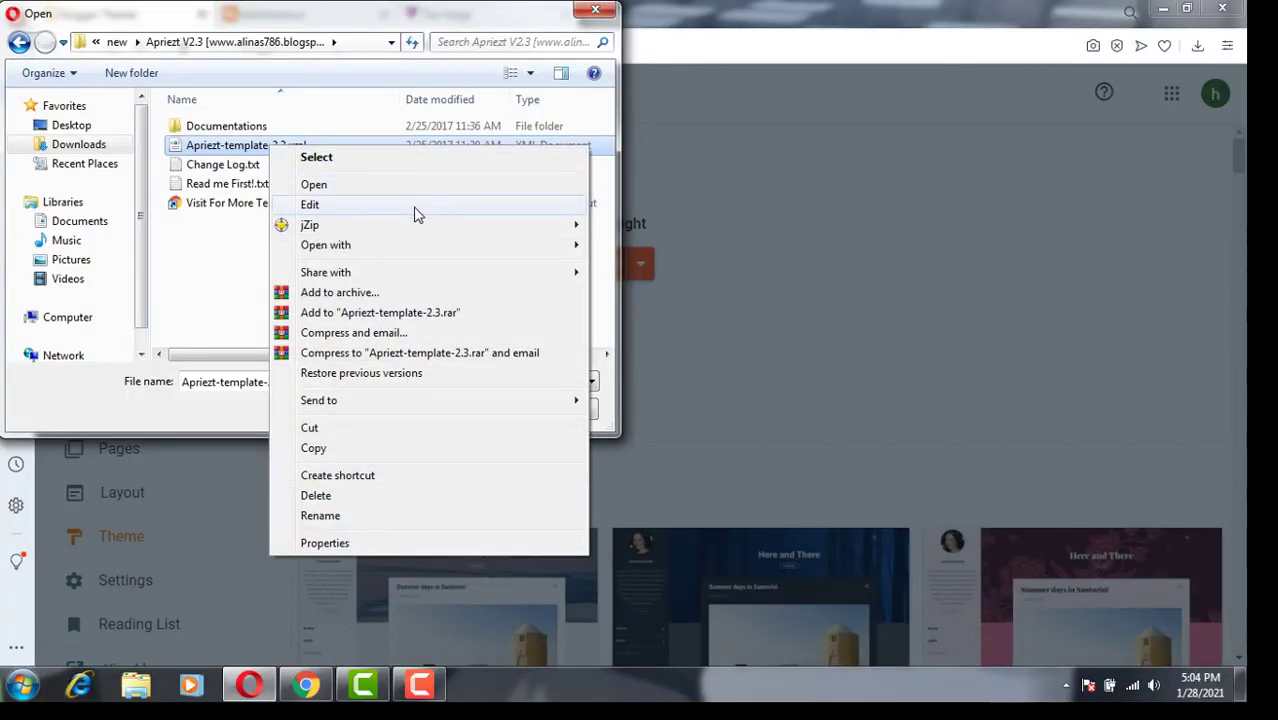
mouse_move(560, 246)
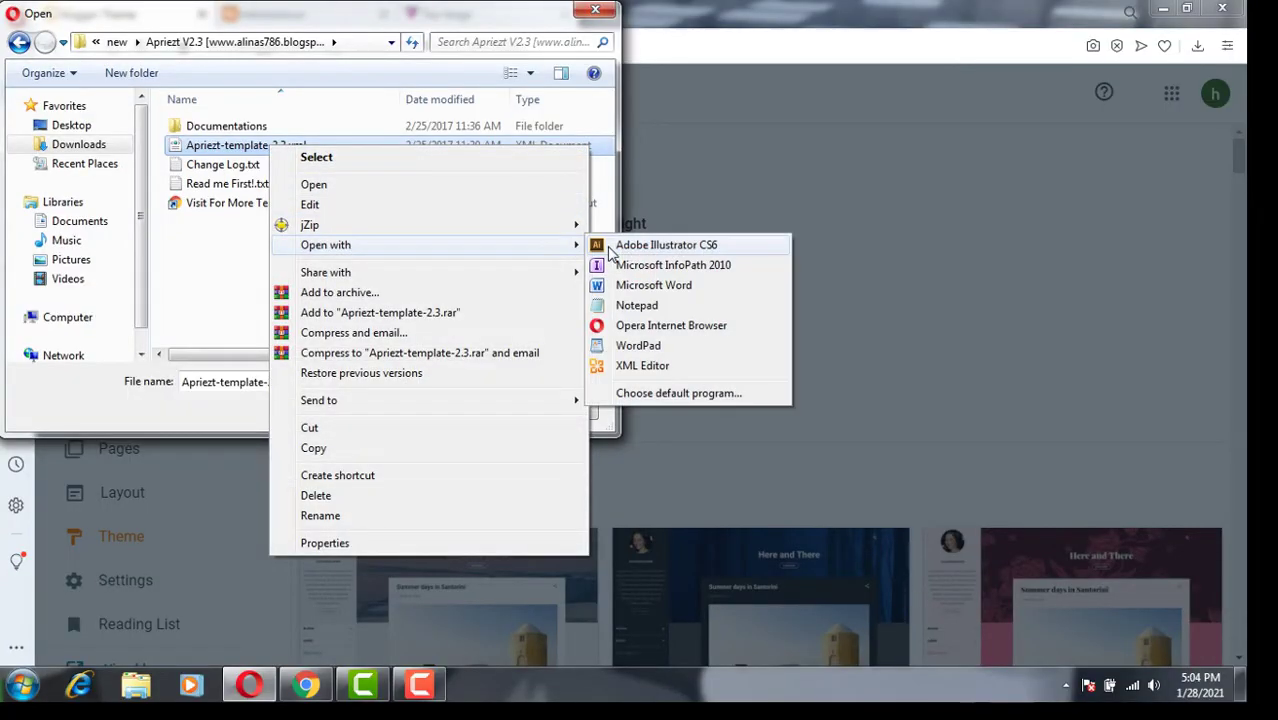
left_click(643, 315)
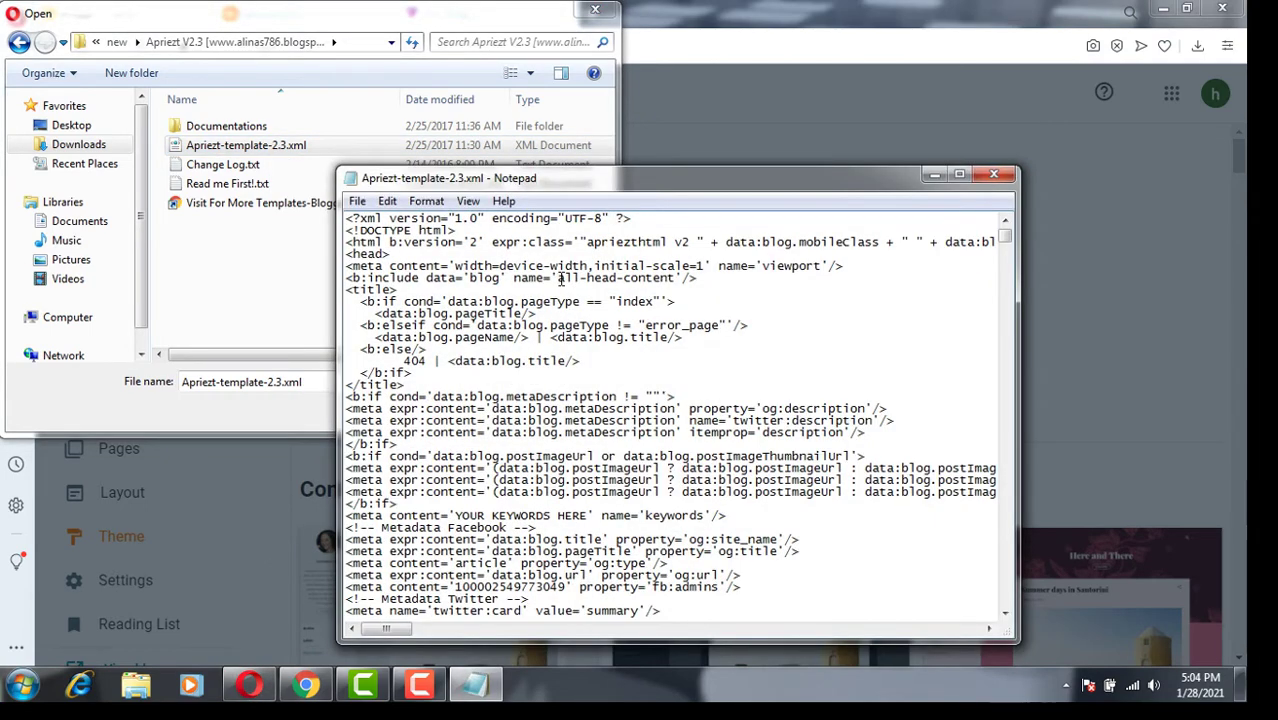
key("ctrl+a")
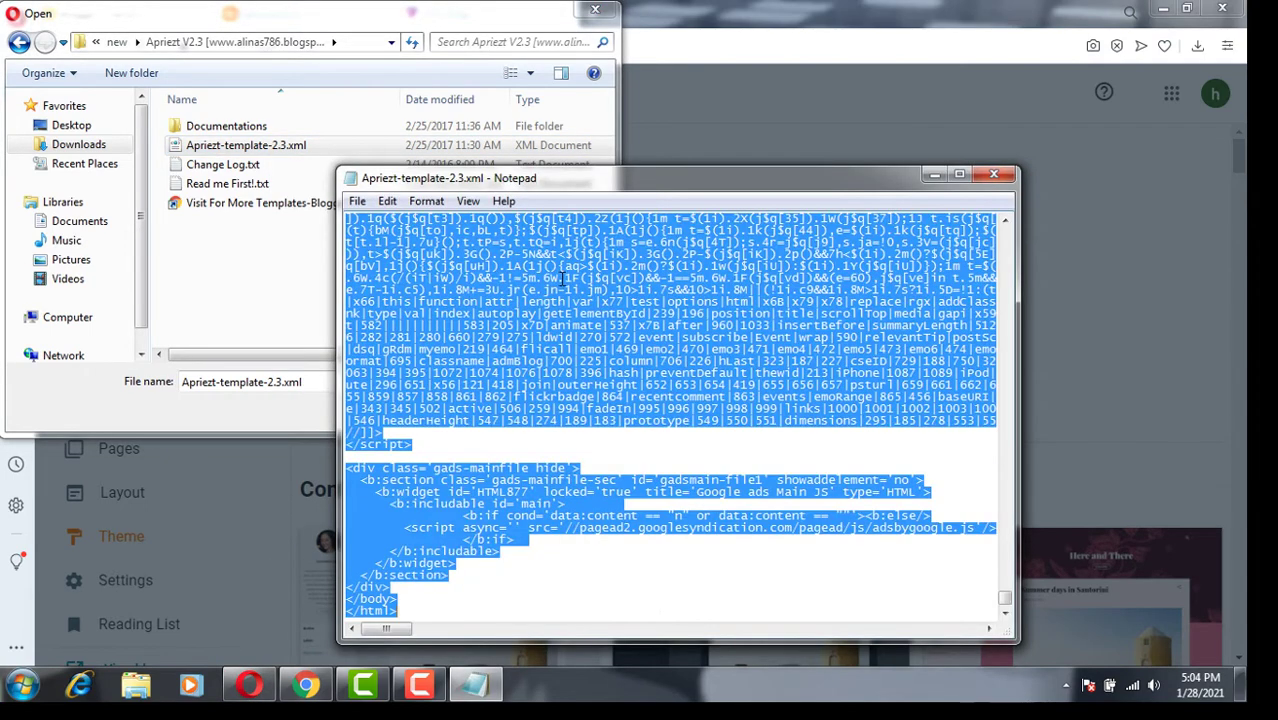
left_click(993, 175)
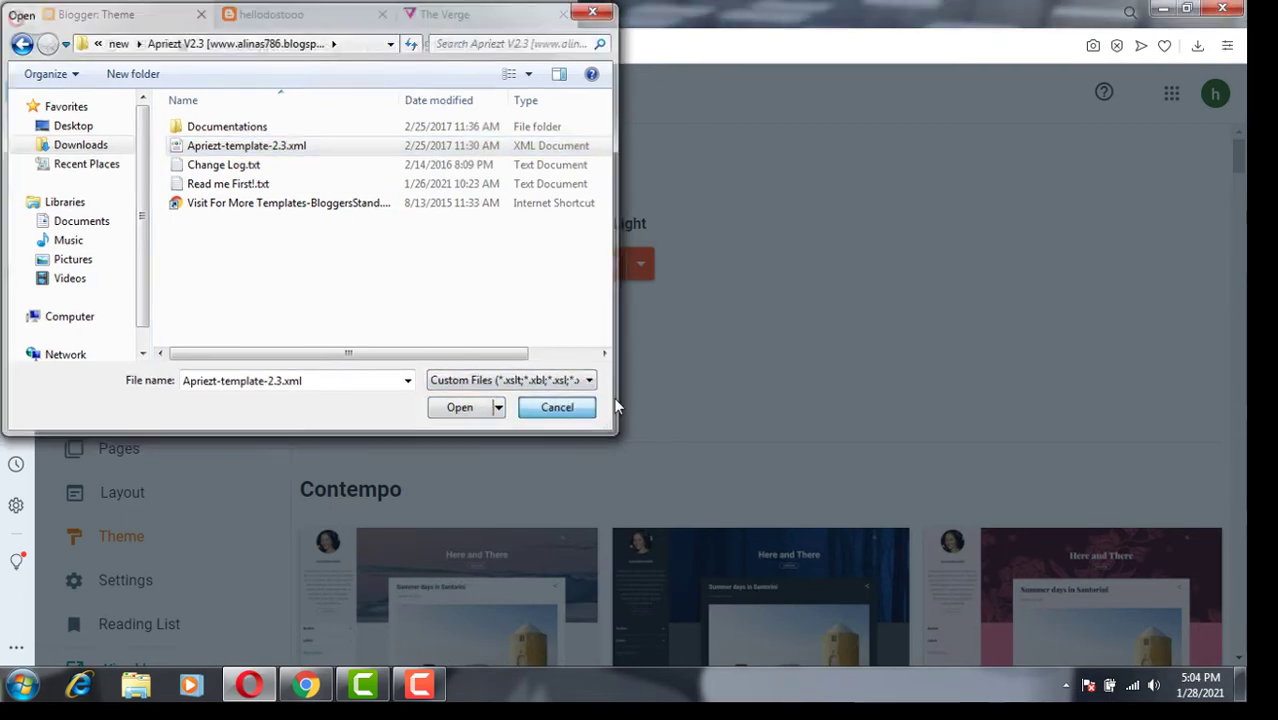
left_click(563, 411)
Step: Replace the theme's entire HTML with the copied Apriezt template code, save it, and leave the code editor
left_click(640, 266)
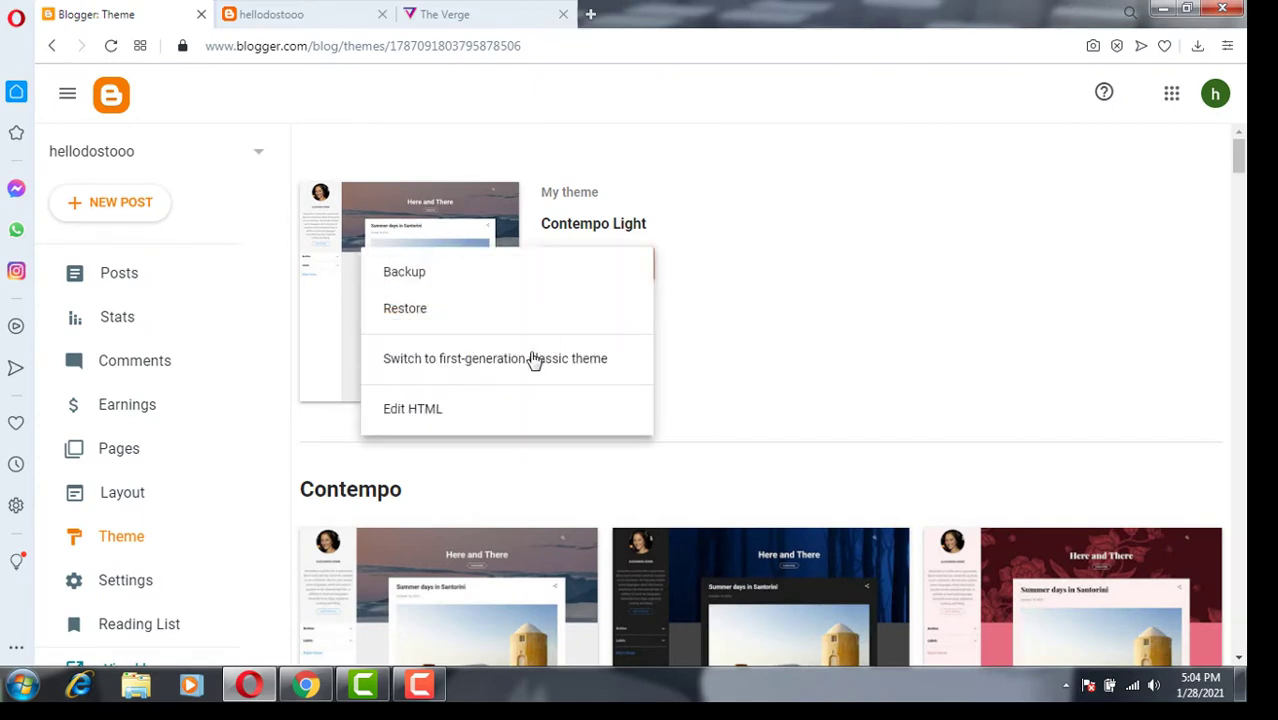
left_click(448, 420)
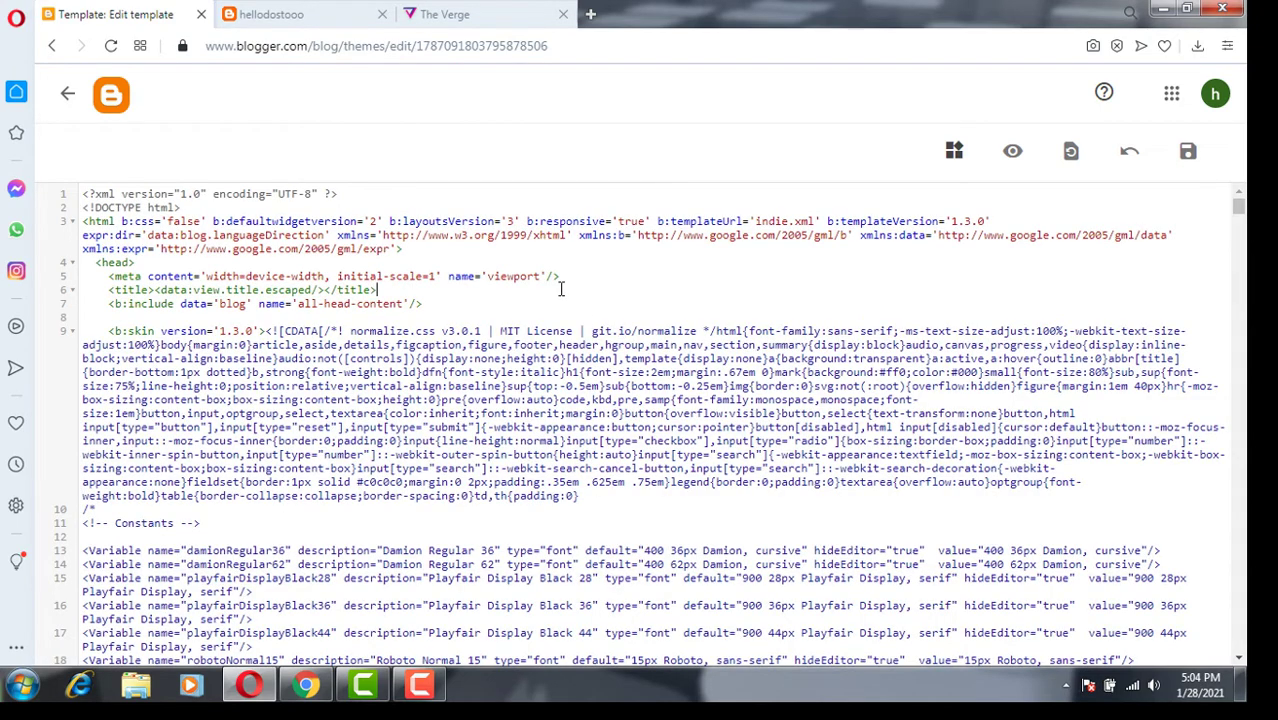
key("ctrl+a")
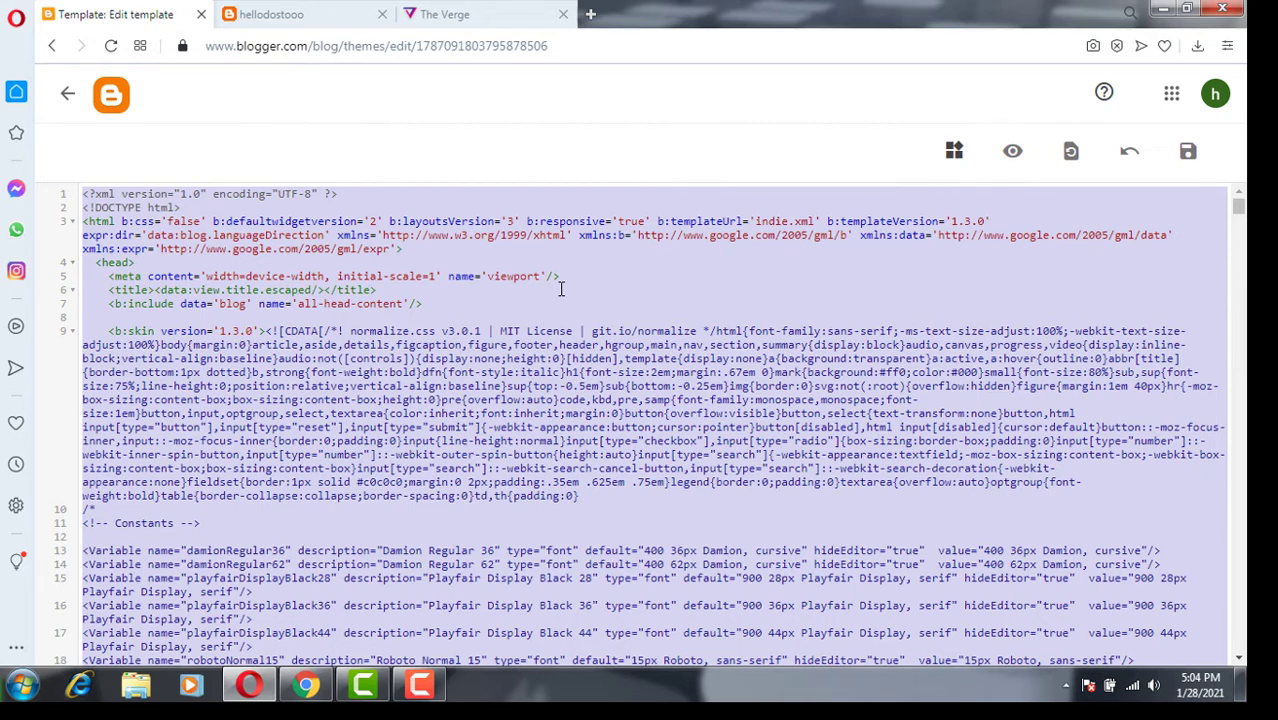
key("ctrl+v")
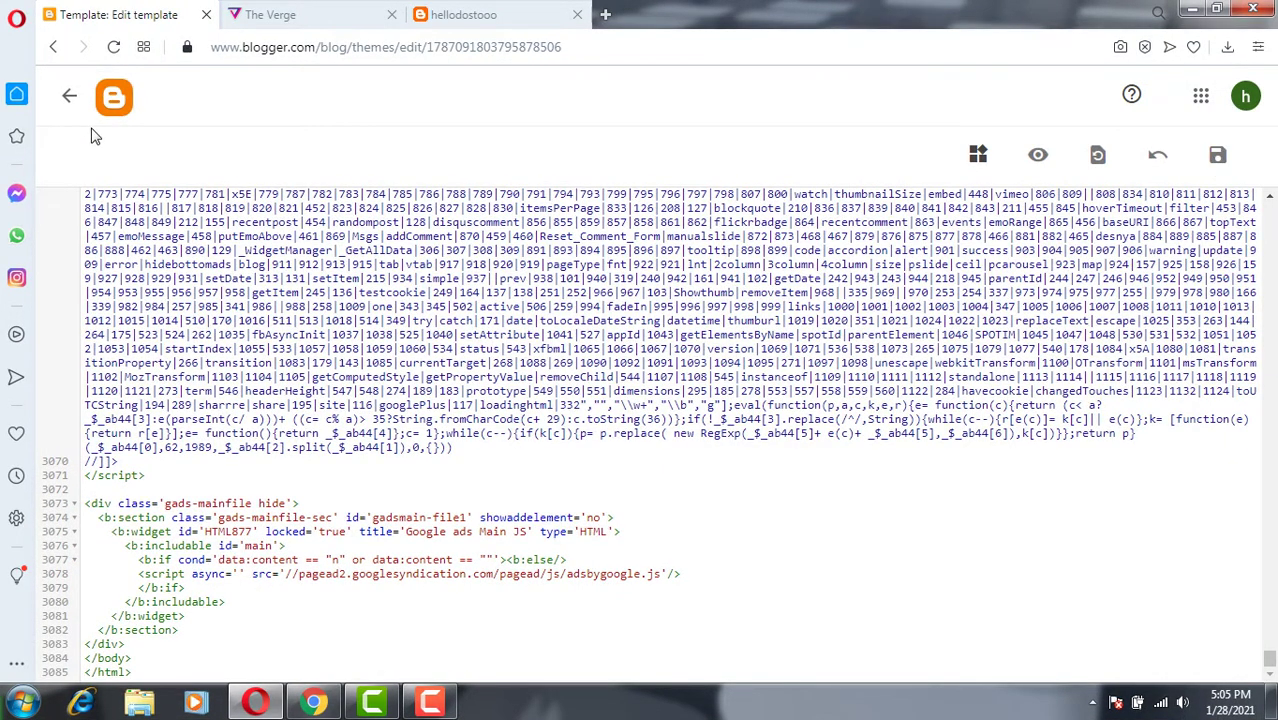
left_click(69, 96)
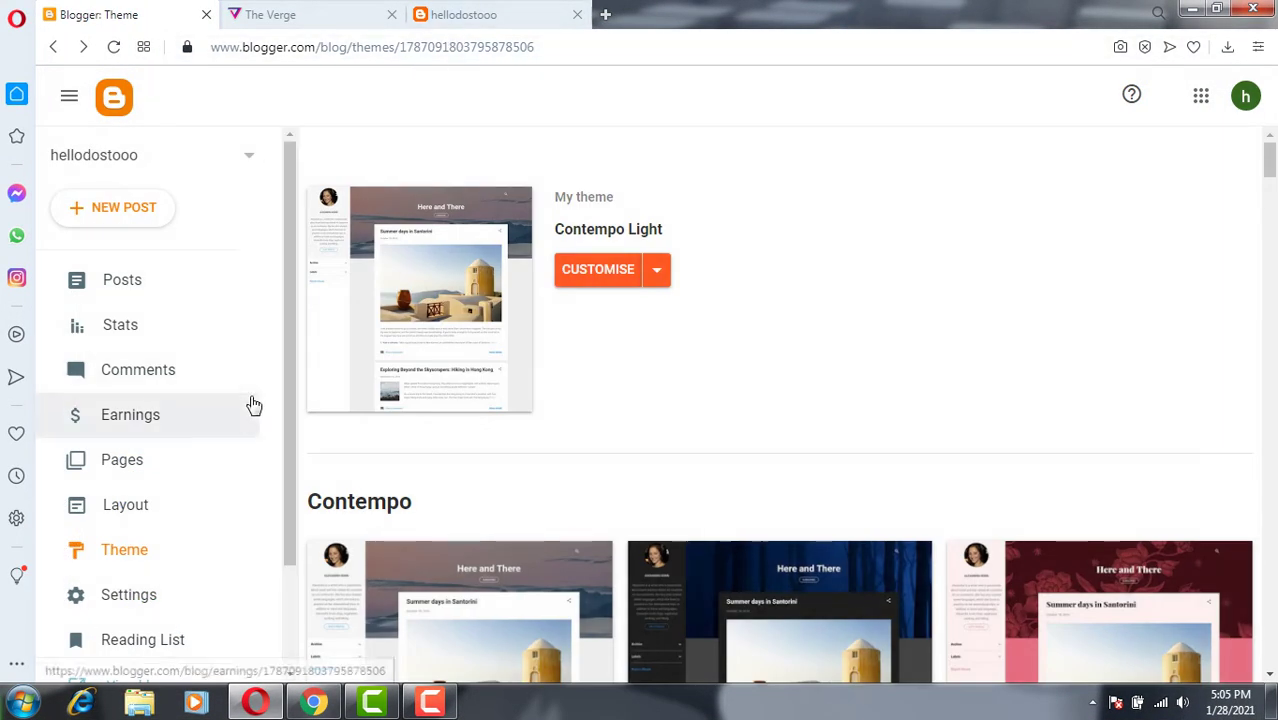
Step: Review the blog's layout sections and compare them with the live blog page
left_click(165, 503)
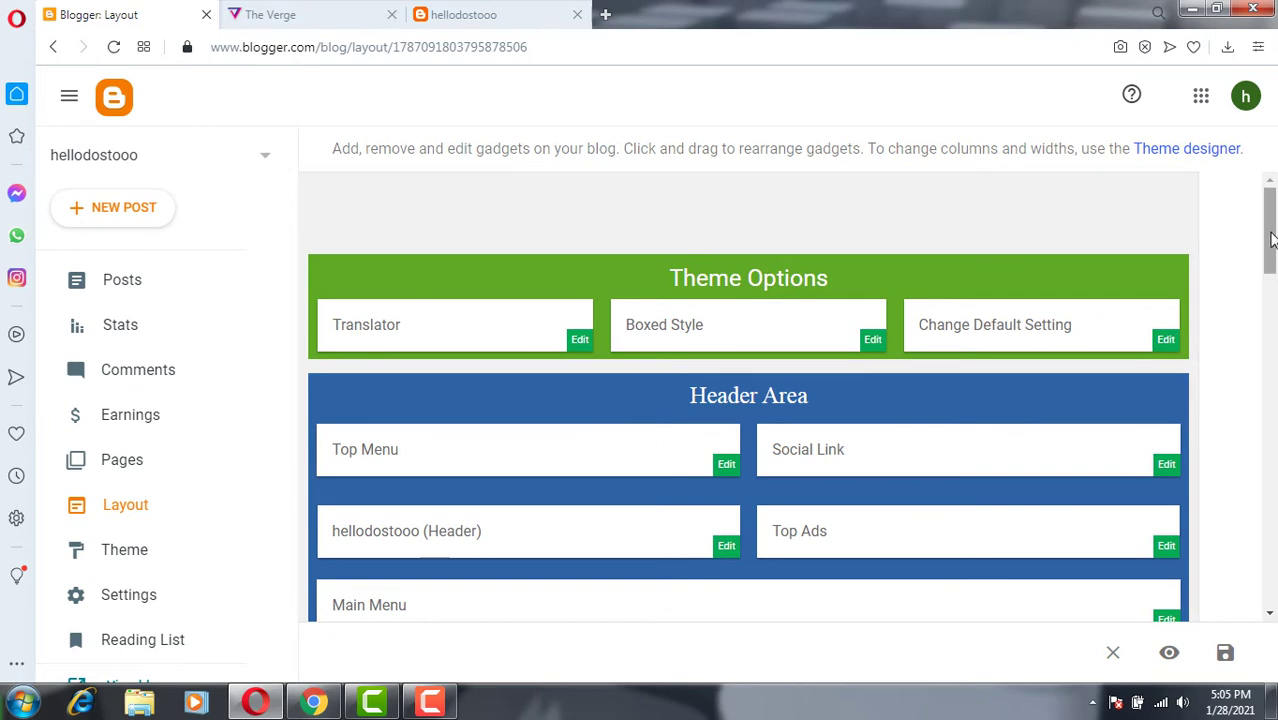
mouse_move(1272, 238)
left_mouse_down()
mouse_move(1272, 405)
mouse_move(1272, 238)
left_mouse_up()
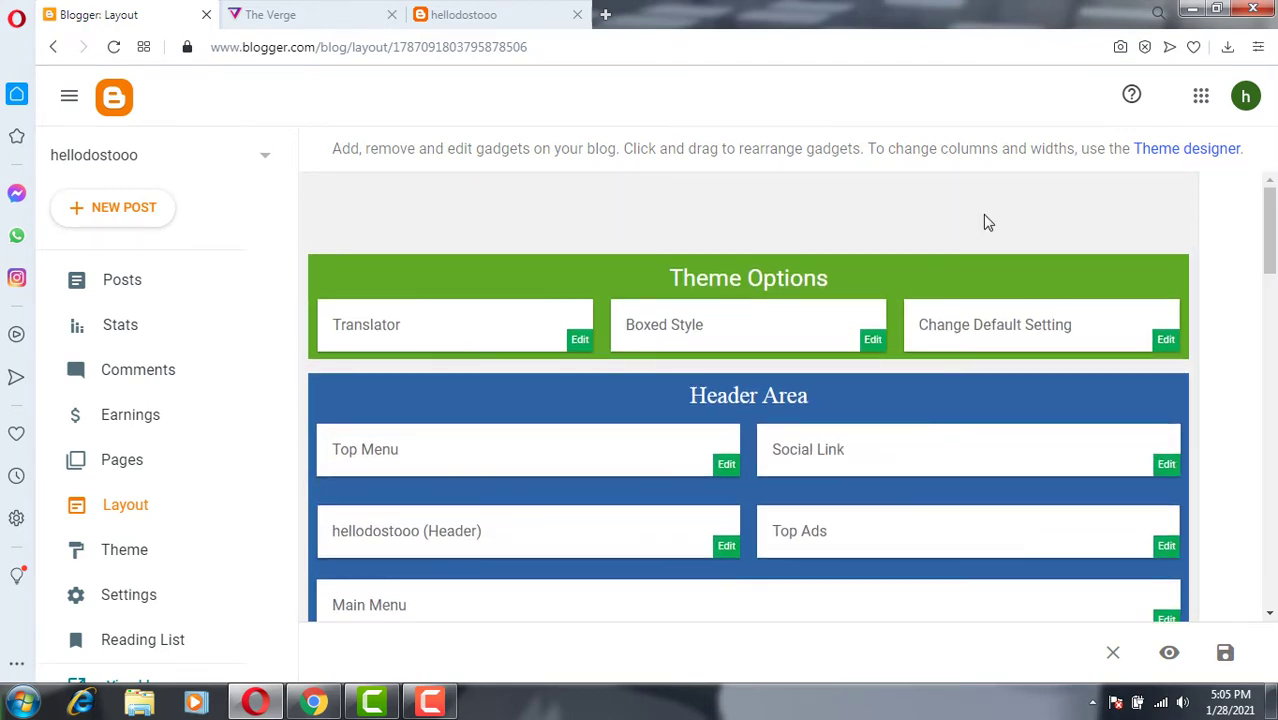
left_click_drag(291, 516, 293, 650)
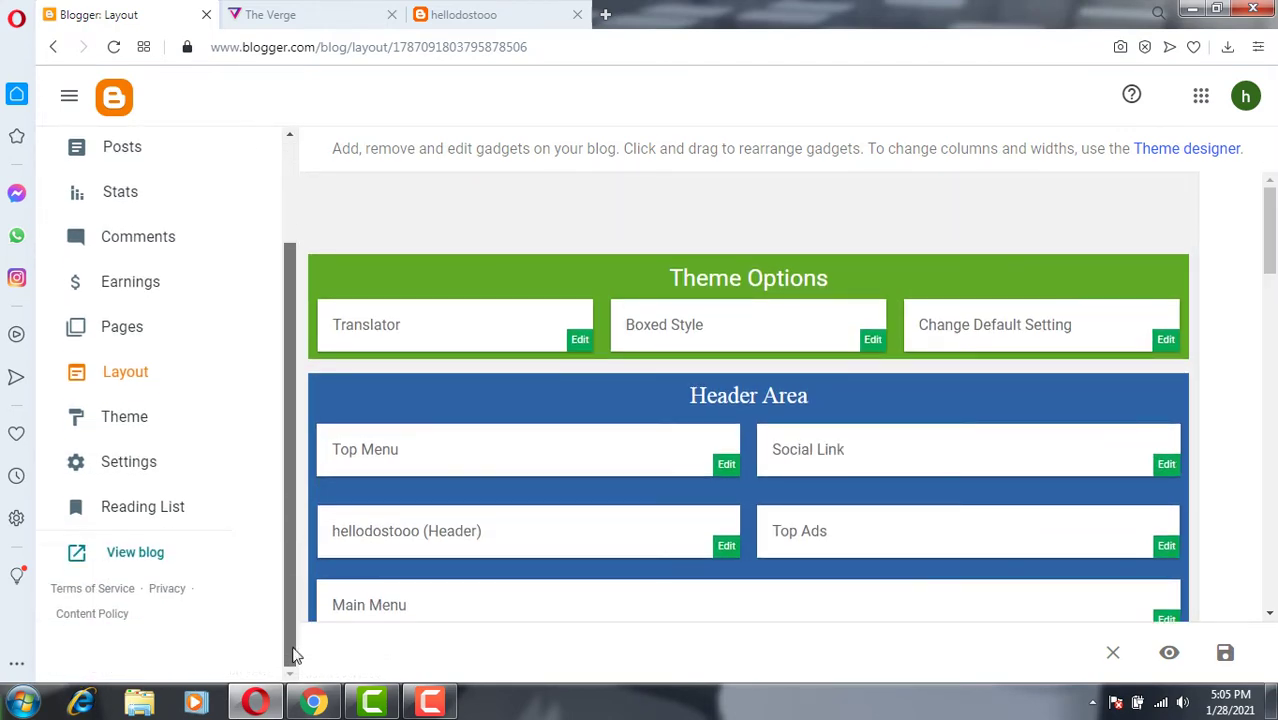
left_click(118, 565)
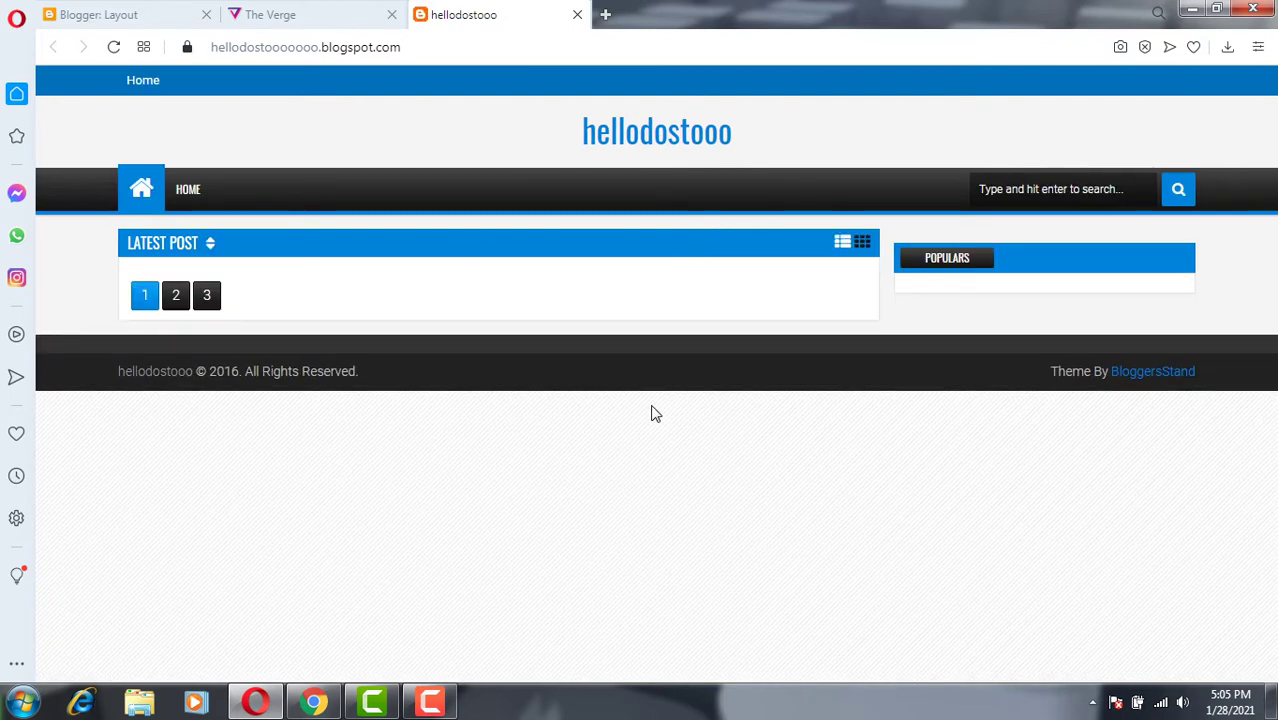
left_click(146, 10)
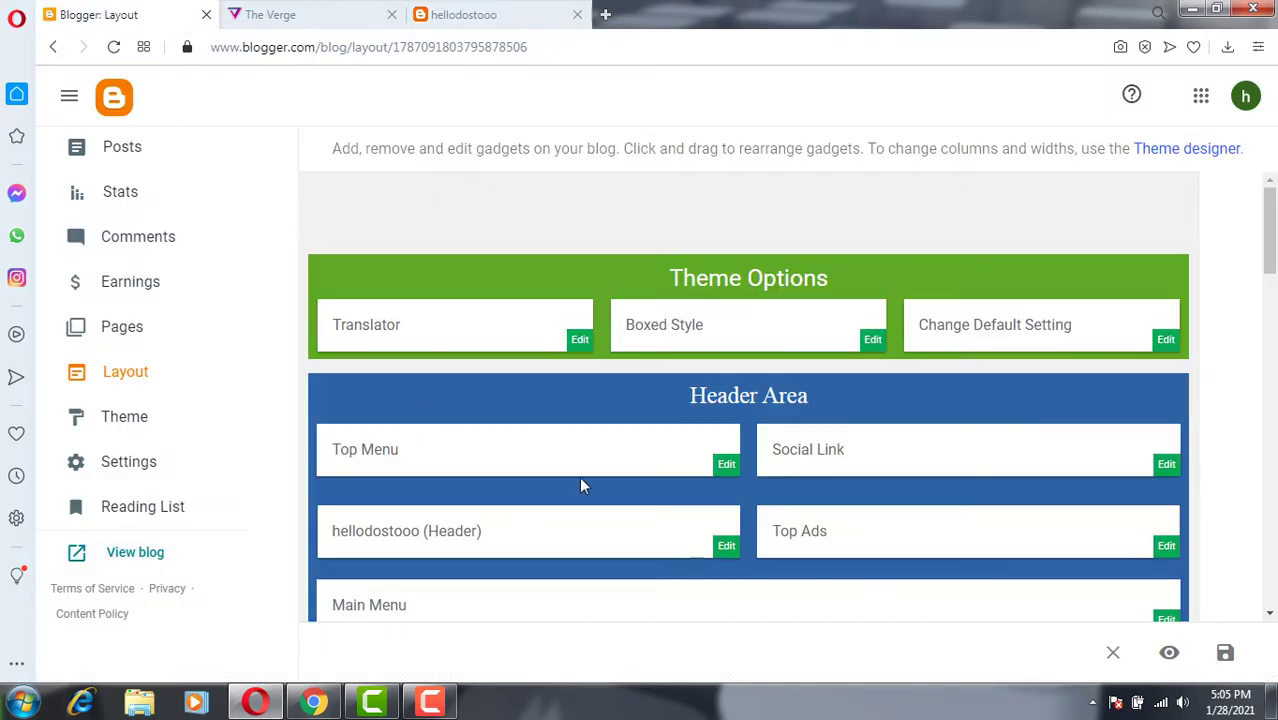
left_click(434, 10)
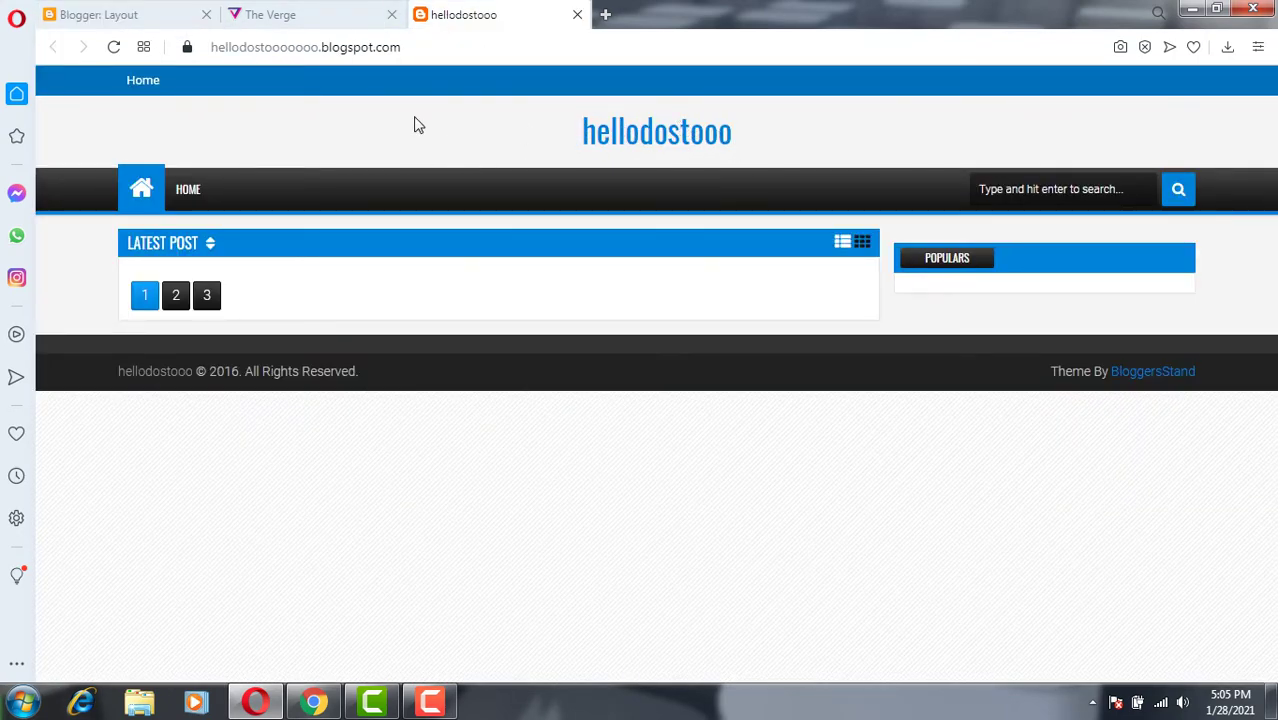
Step: Open the header gadget's settings in the layout and upload final logo-01.png from the Hello logo folder as its image
left_click(125, 12)
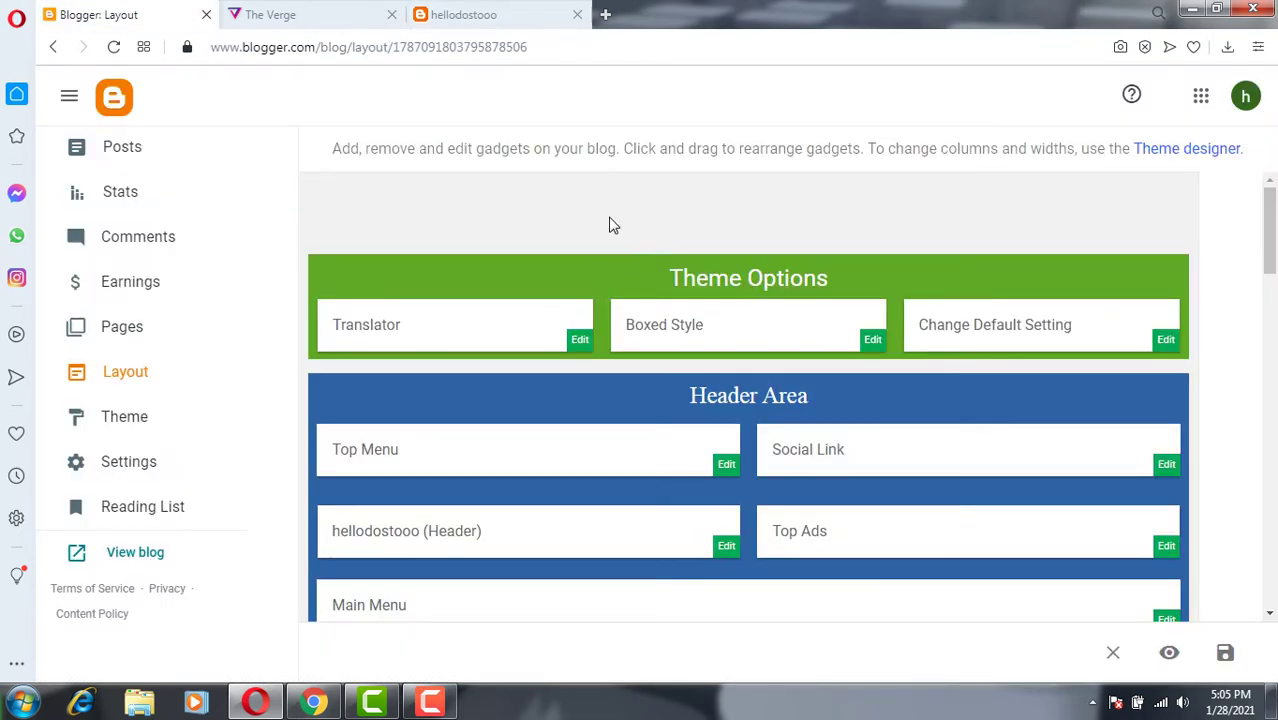
left_click_drag(1270, 222, 1272, 238)
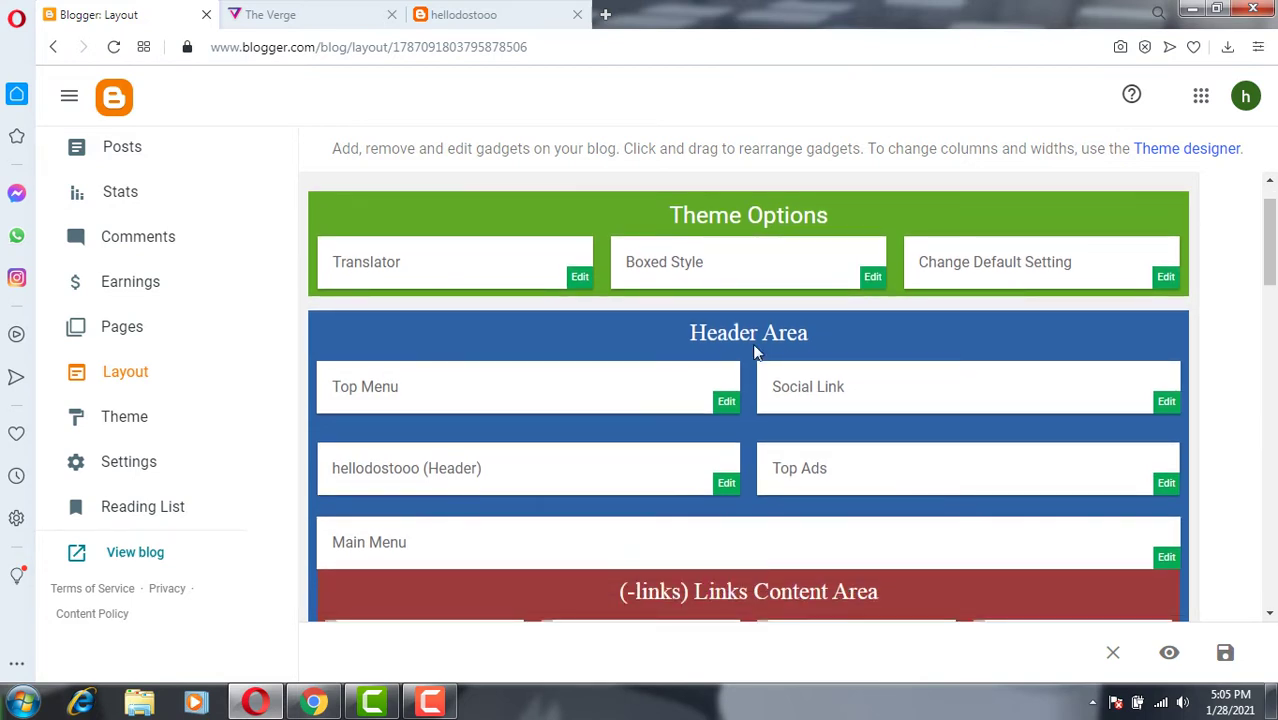
left_click(726, 483)
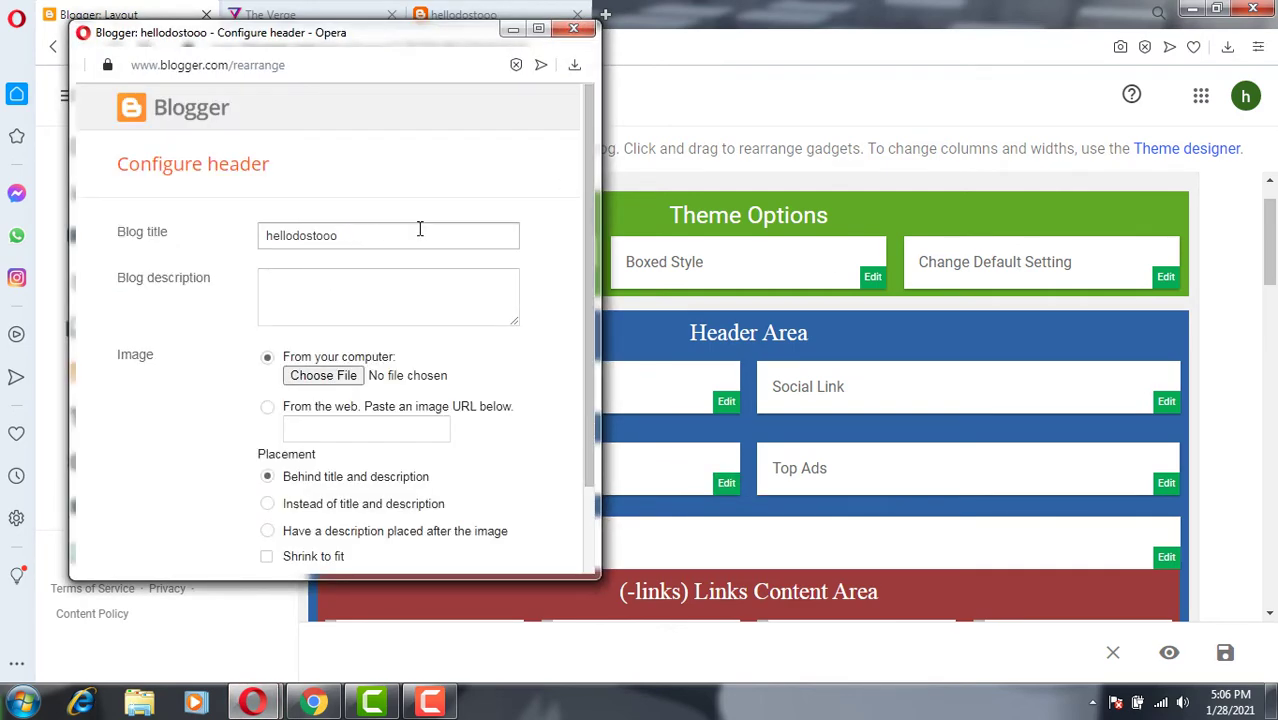
left_click_drag(585, 213, 600, 303)
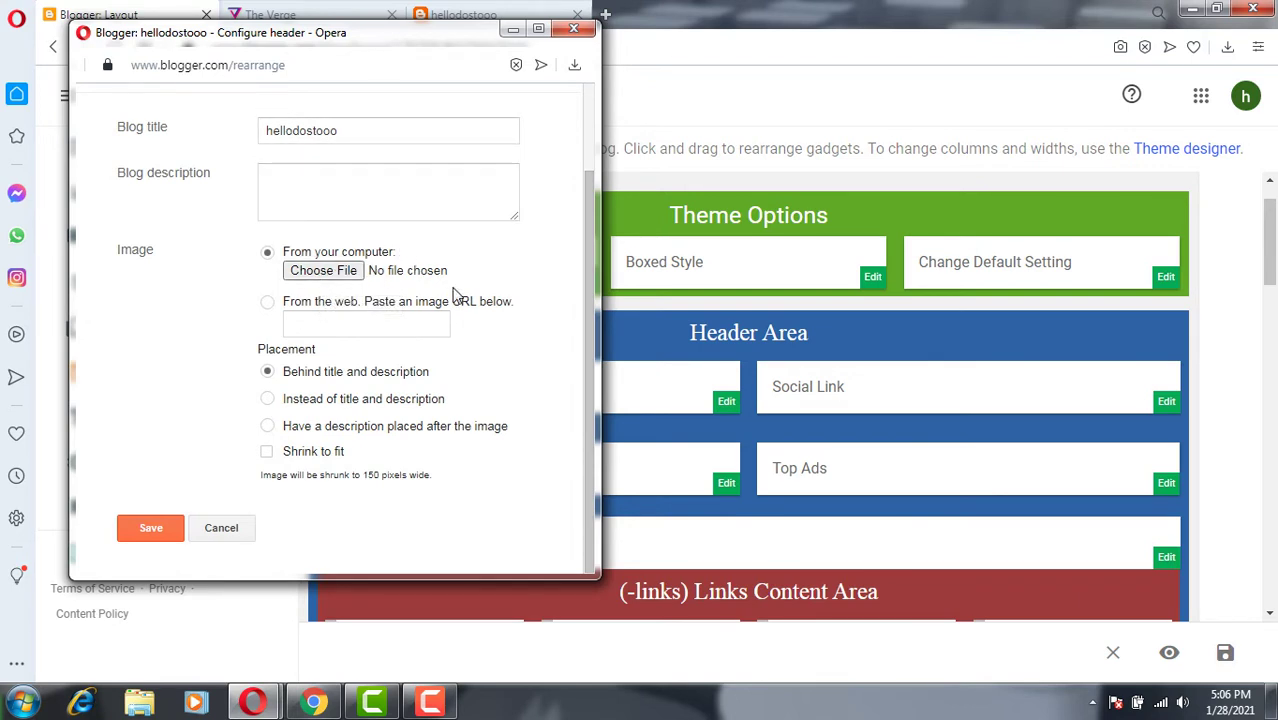
left_click(323, 271)
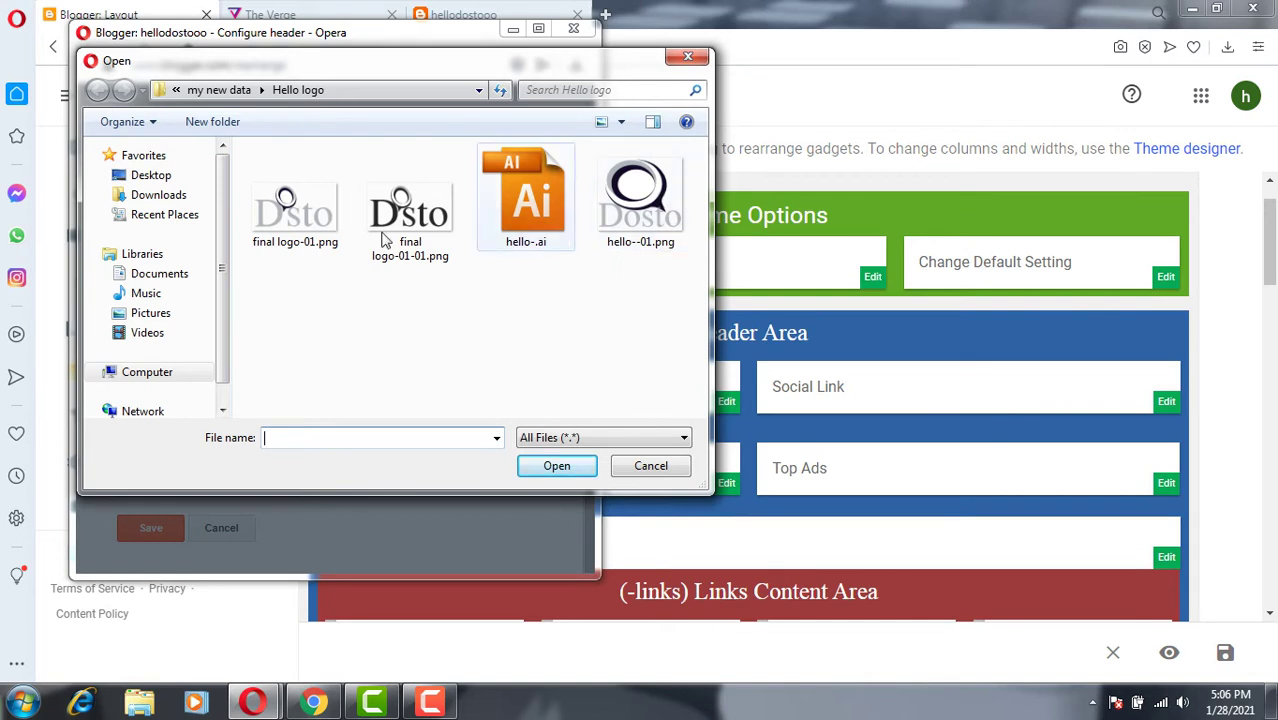
left_click(298, 222)
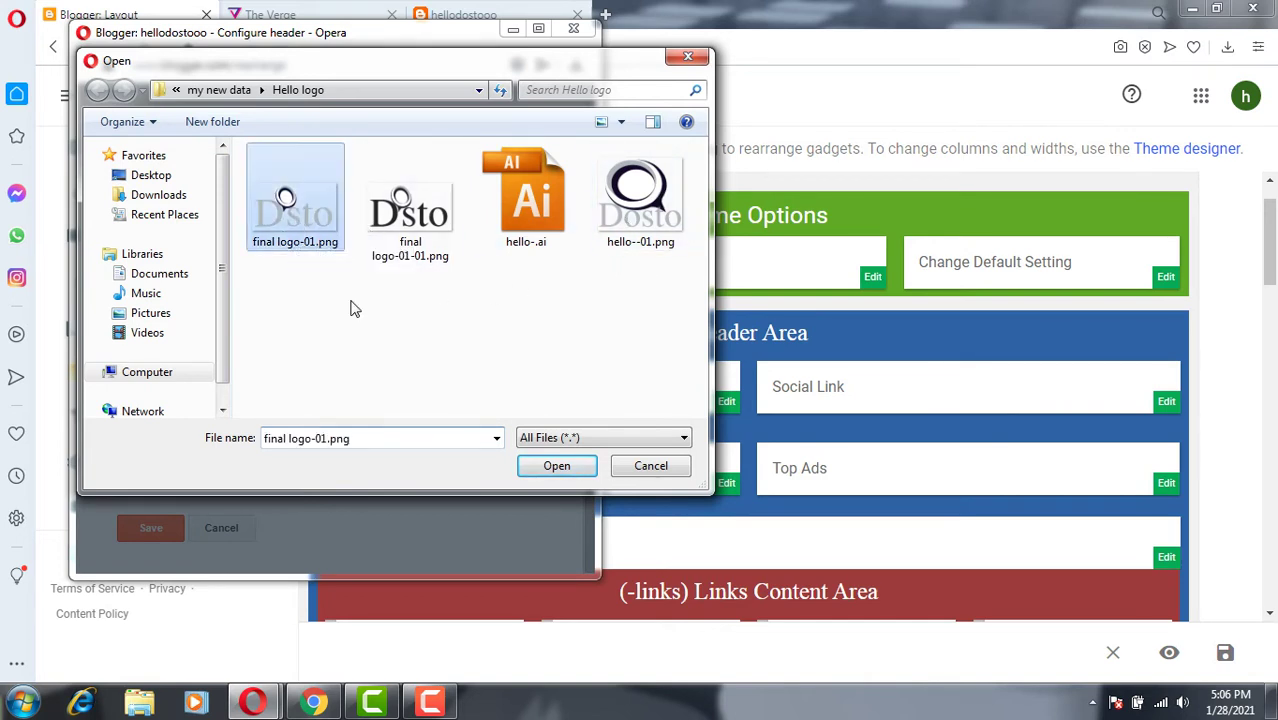
left_click(556, 468)
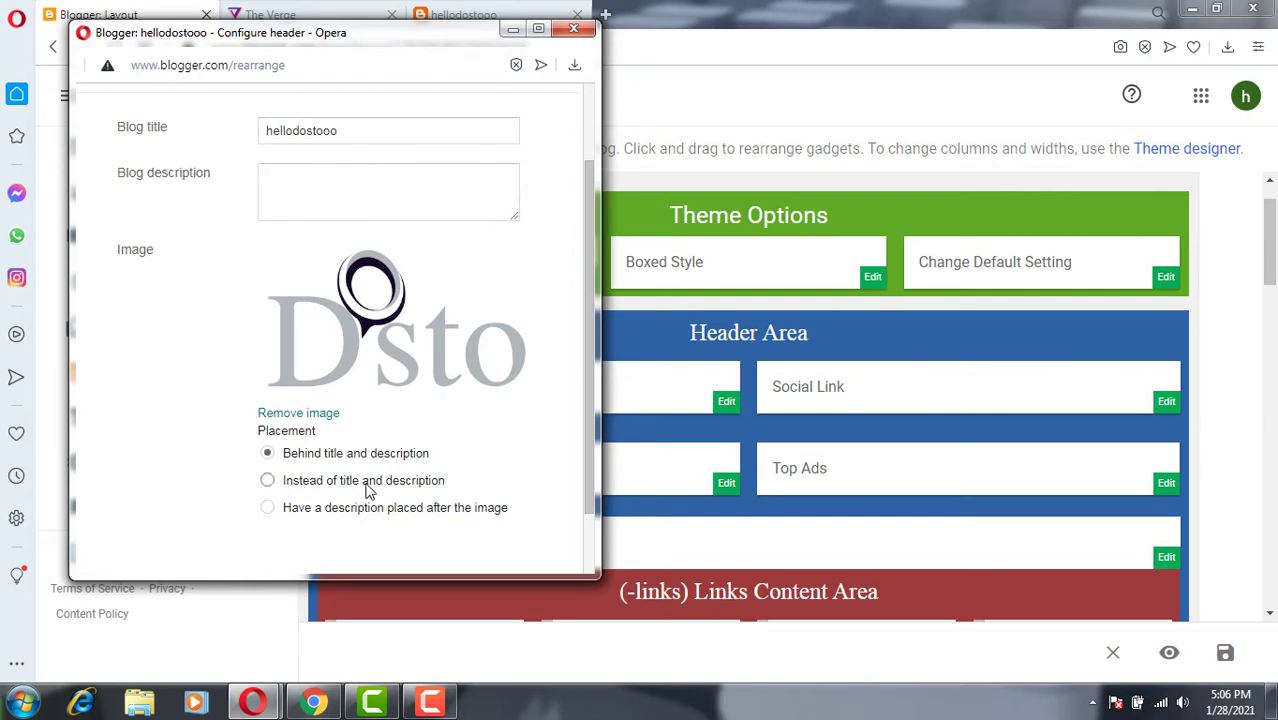
Step: Place the header image instead of the title and description, save the gadget, and reload the live blog to check it
left_click(267, 480)
scroll(585, 240, "up", 2)
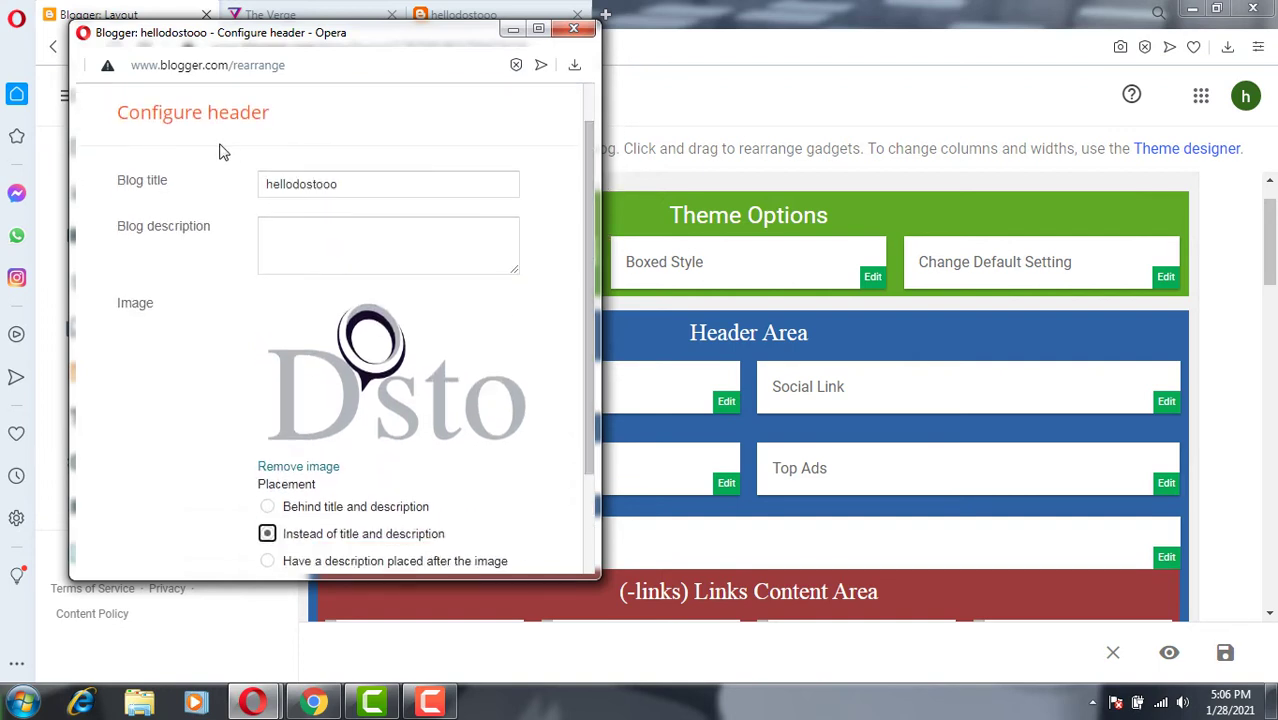
scroll(593, 163, "down", 3)
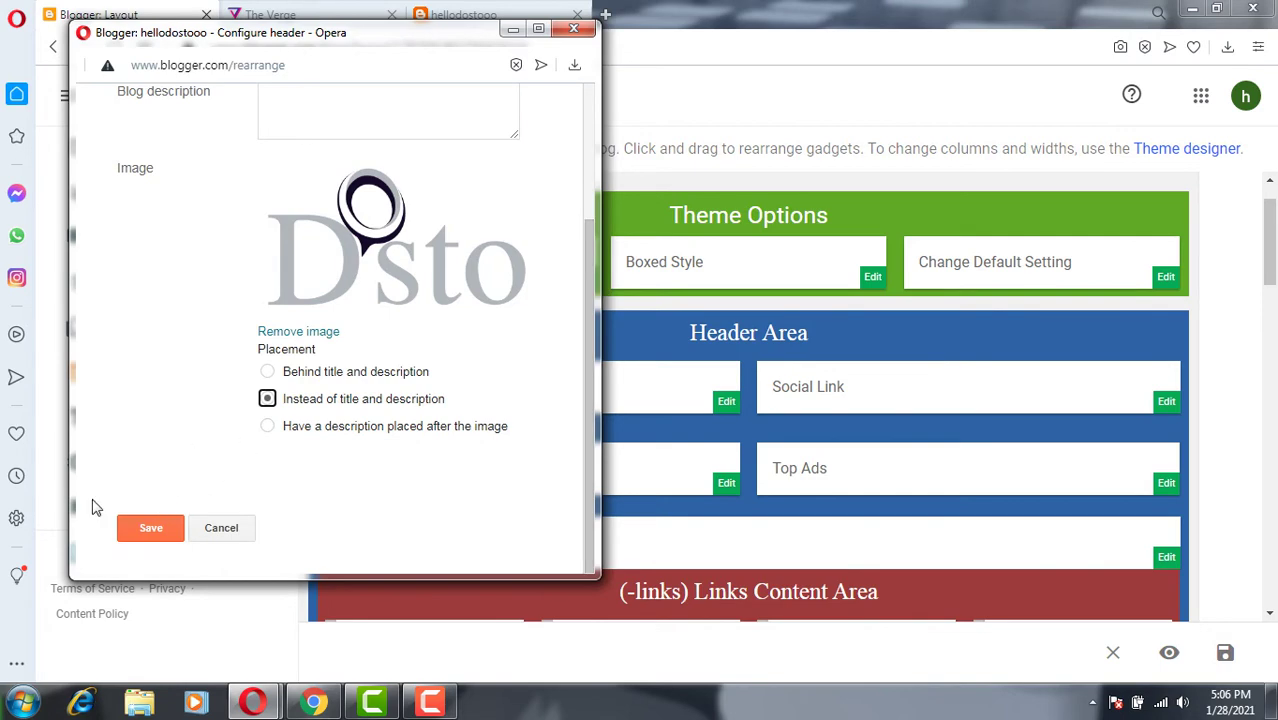
left_click(137, 538)
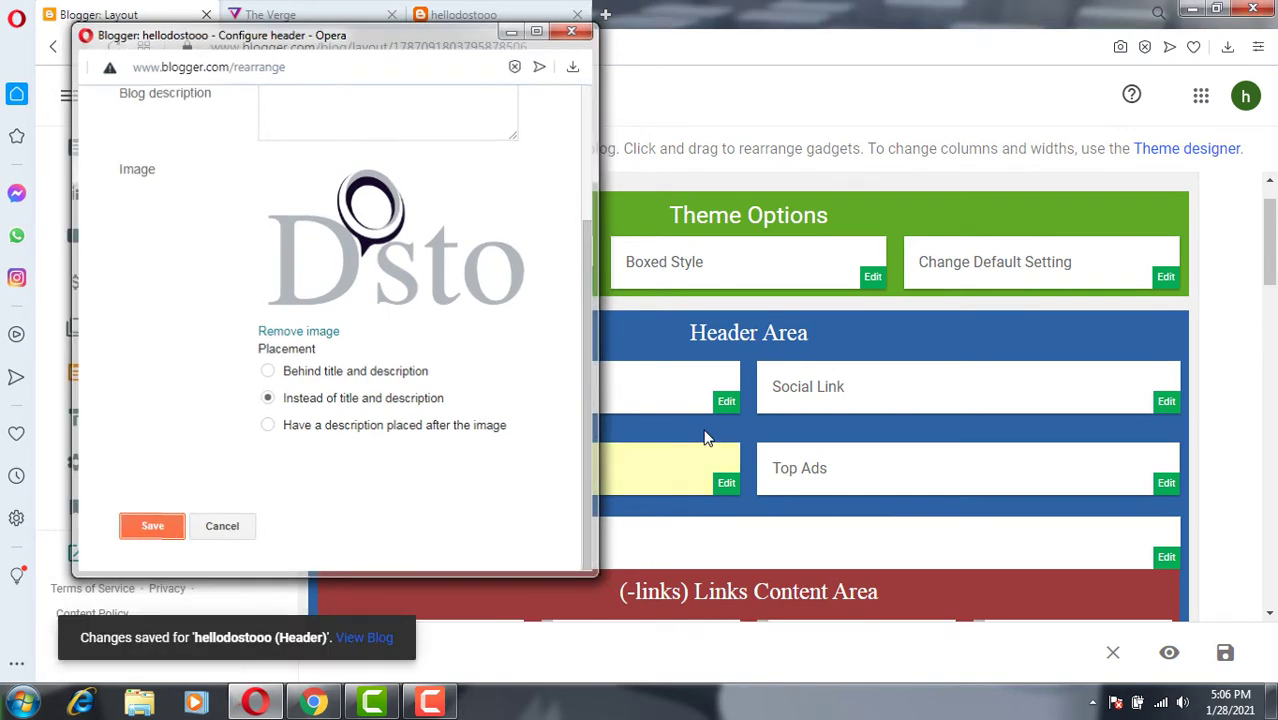
left_click_drag(463, 14, 300, 14)
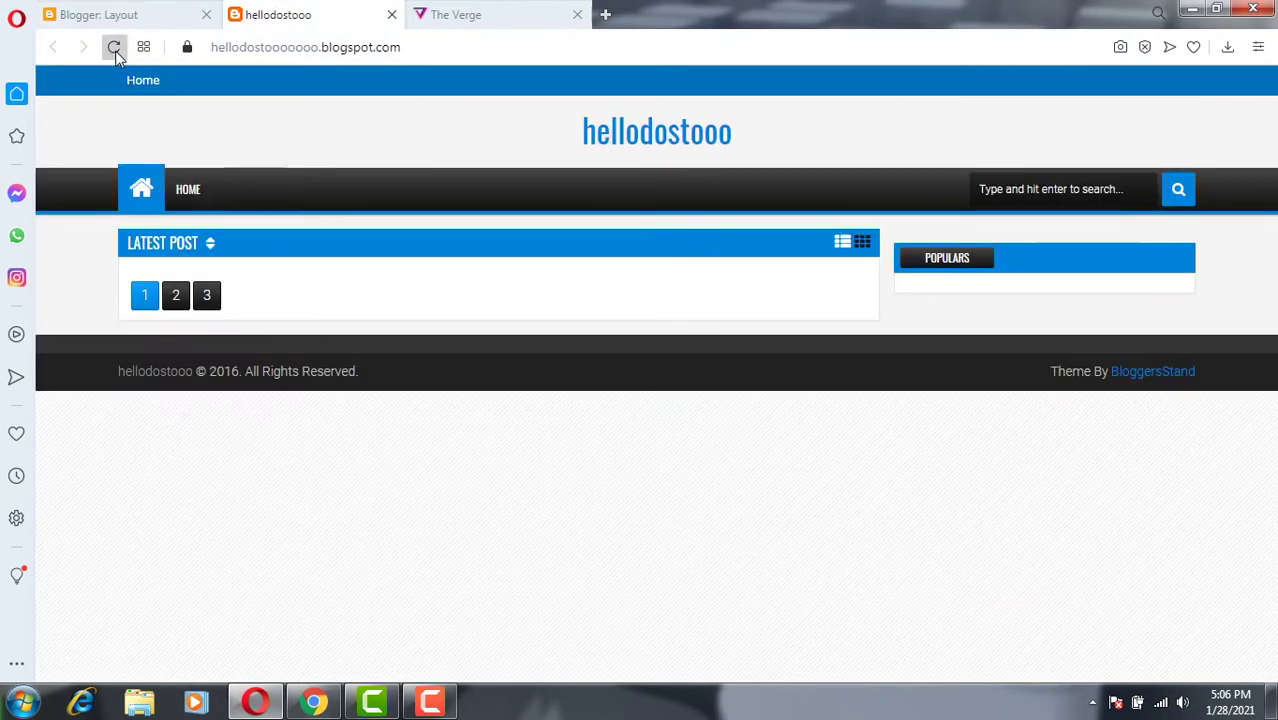
left_click(114, 47)
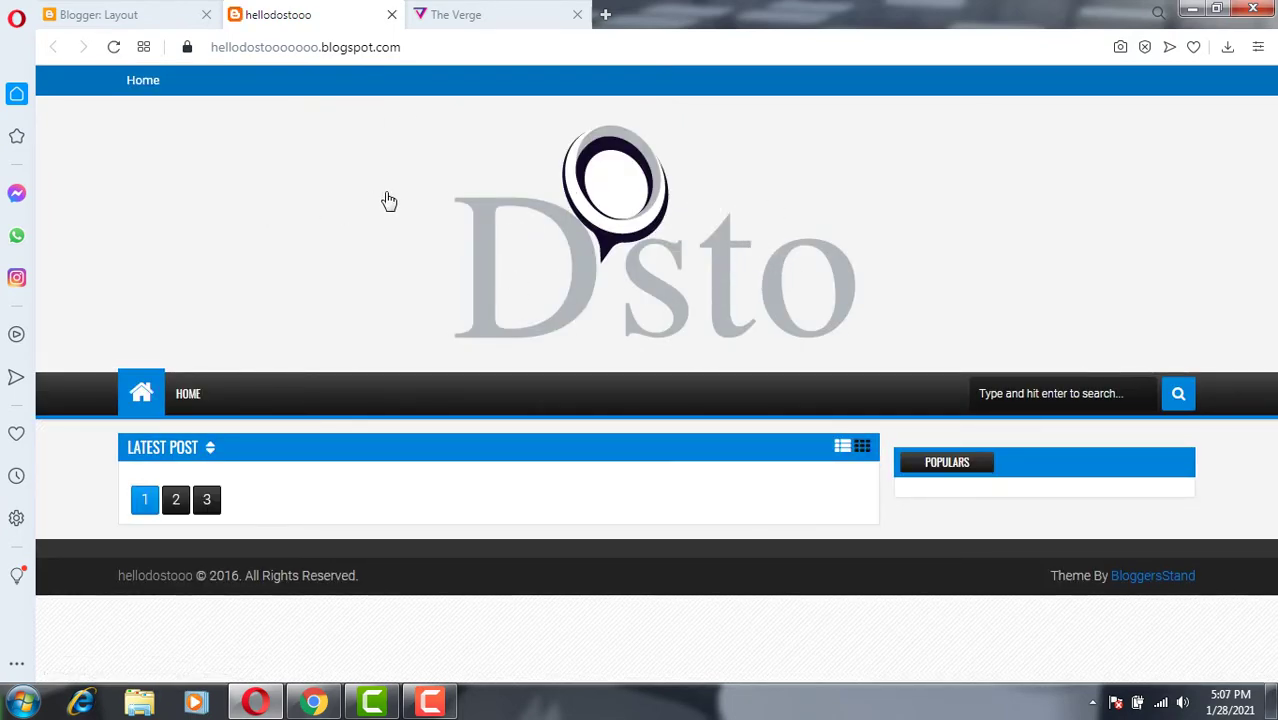
Step: Open the theme's HTML for editing and jump to the Header1 widget's code
left_click(116, 16)
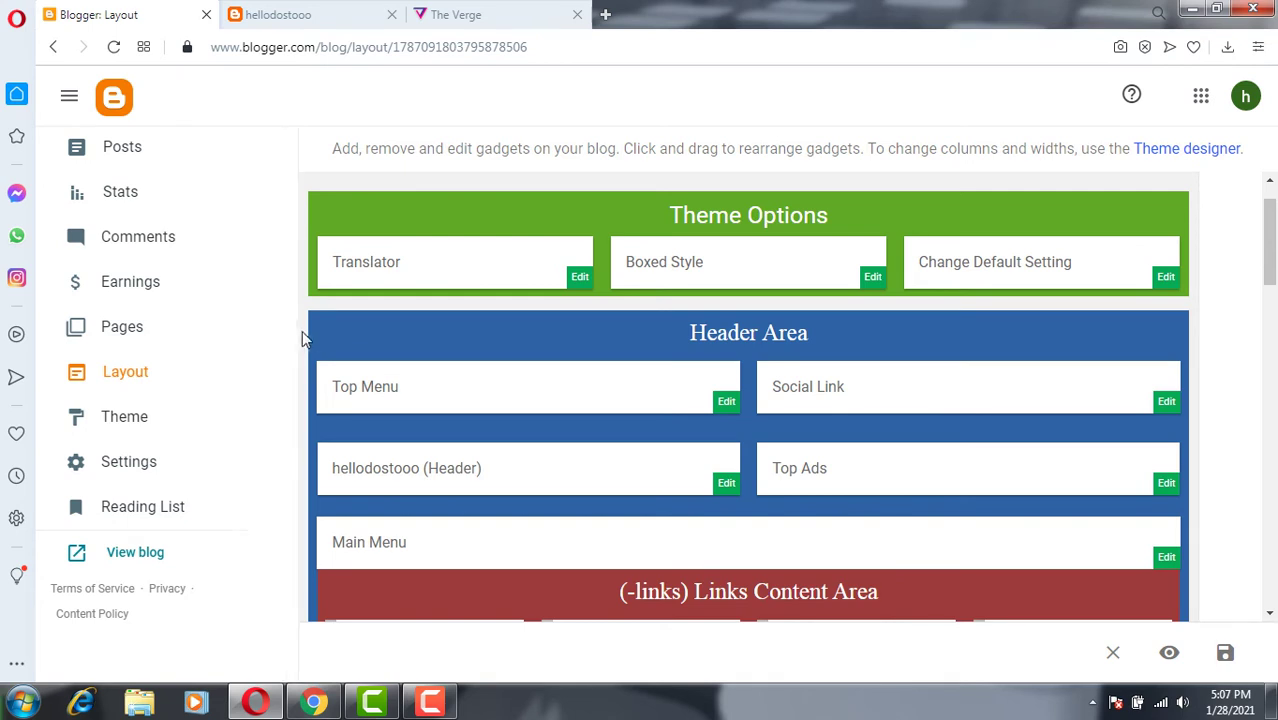
scroll(292, 310, "up", 1)
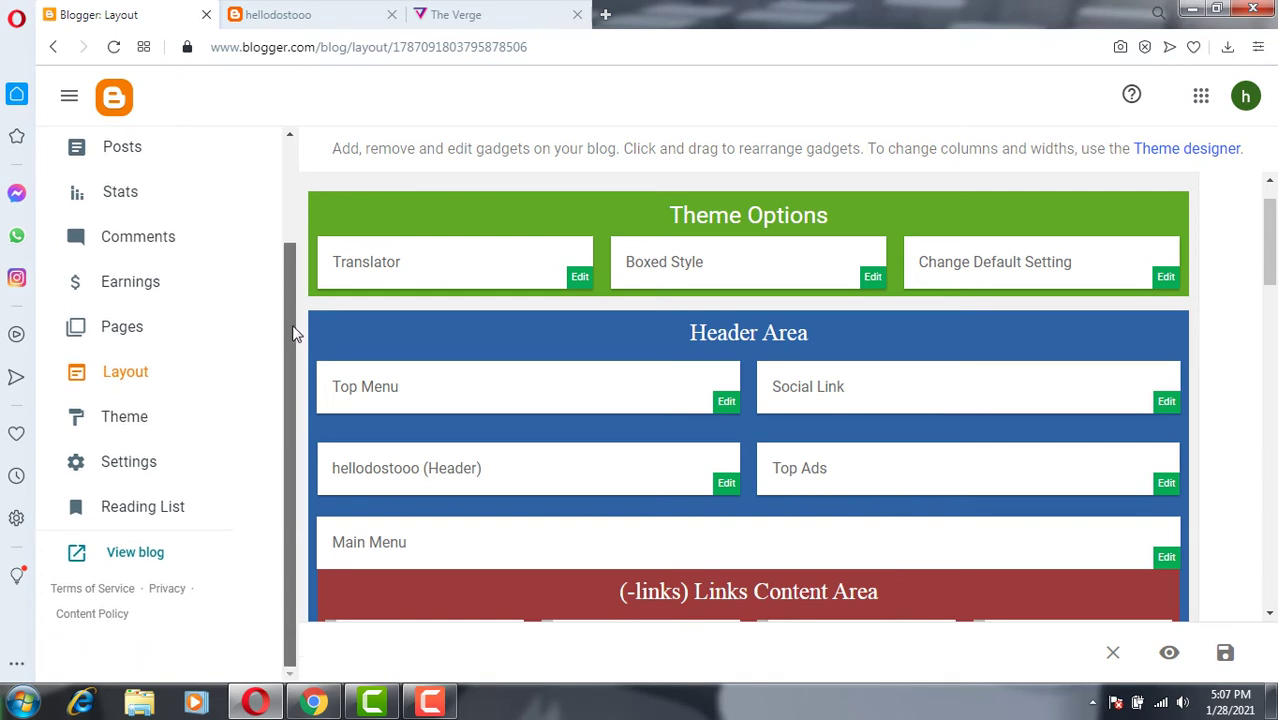
left_click(143, 418)
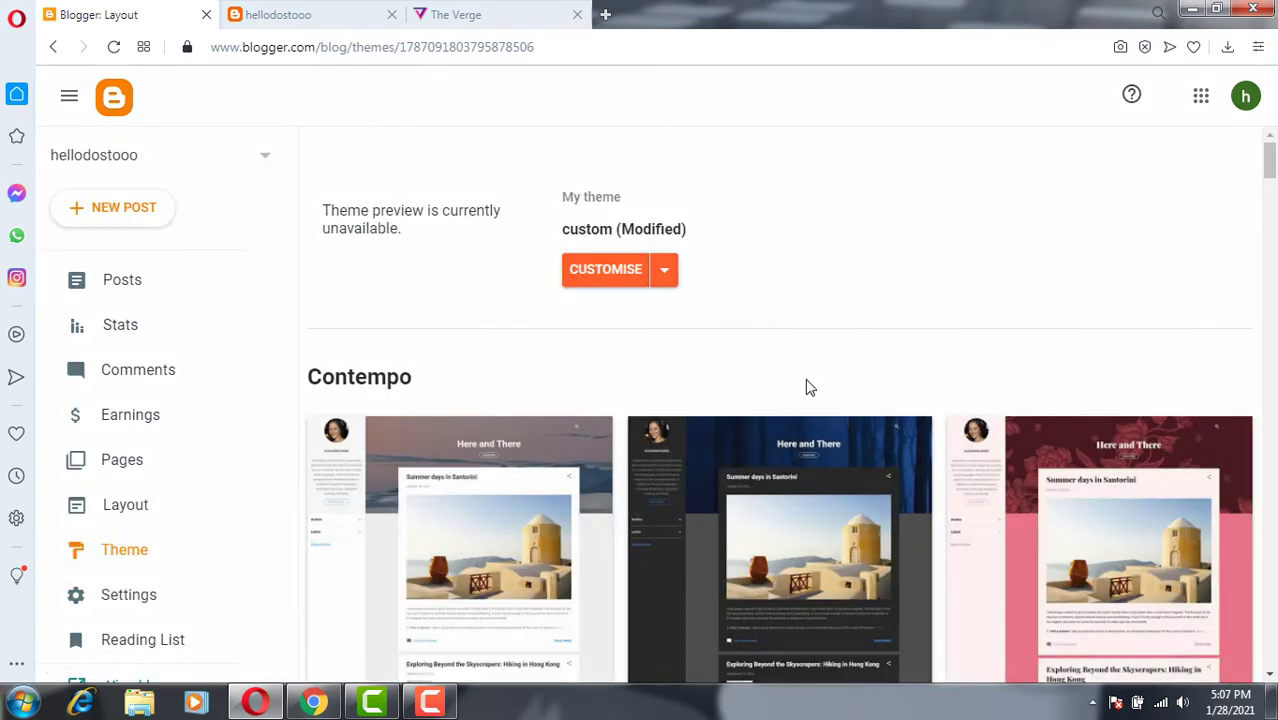
left_click(663, 272)
left_click(485, 421)
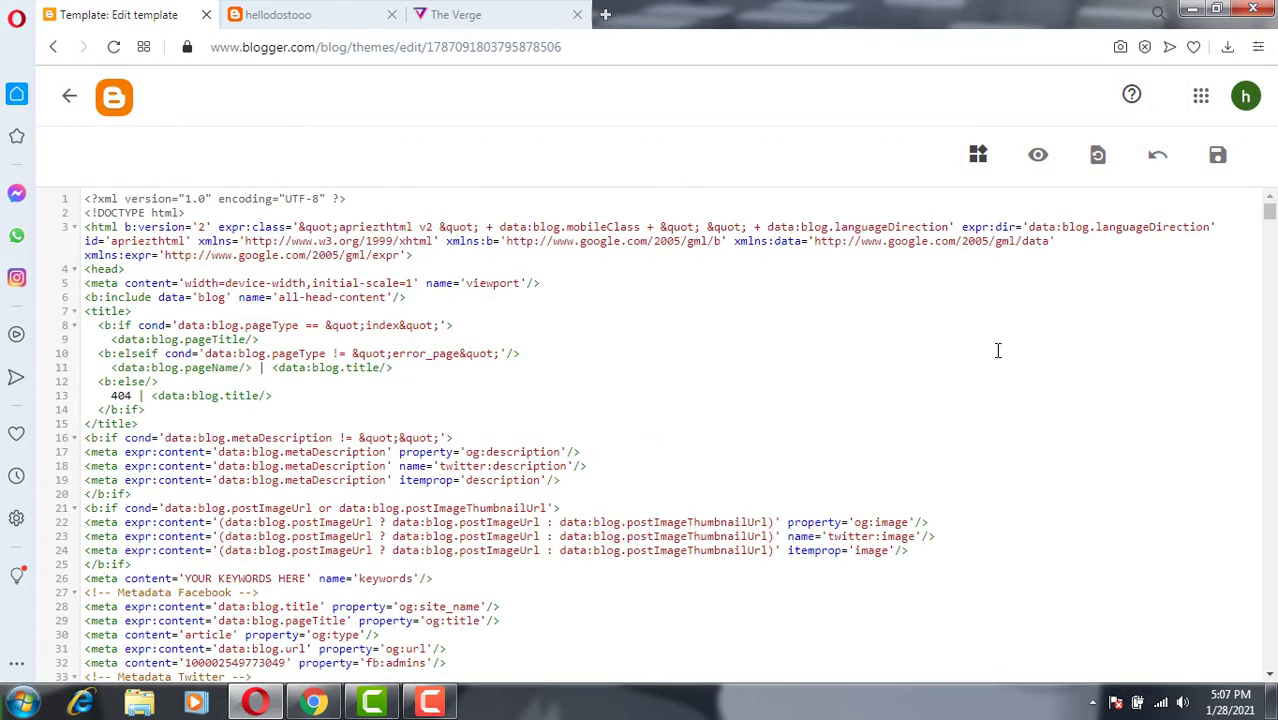
left_click(978, 156)
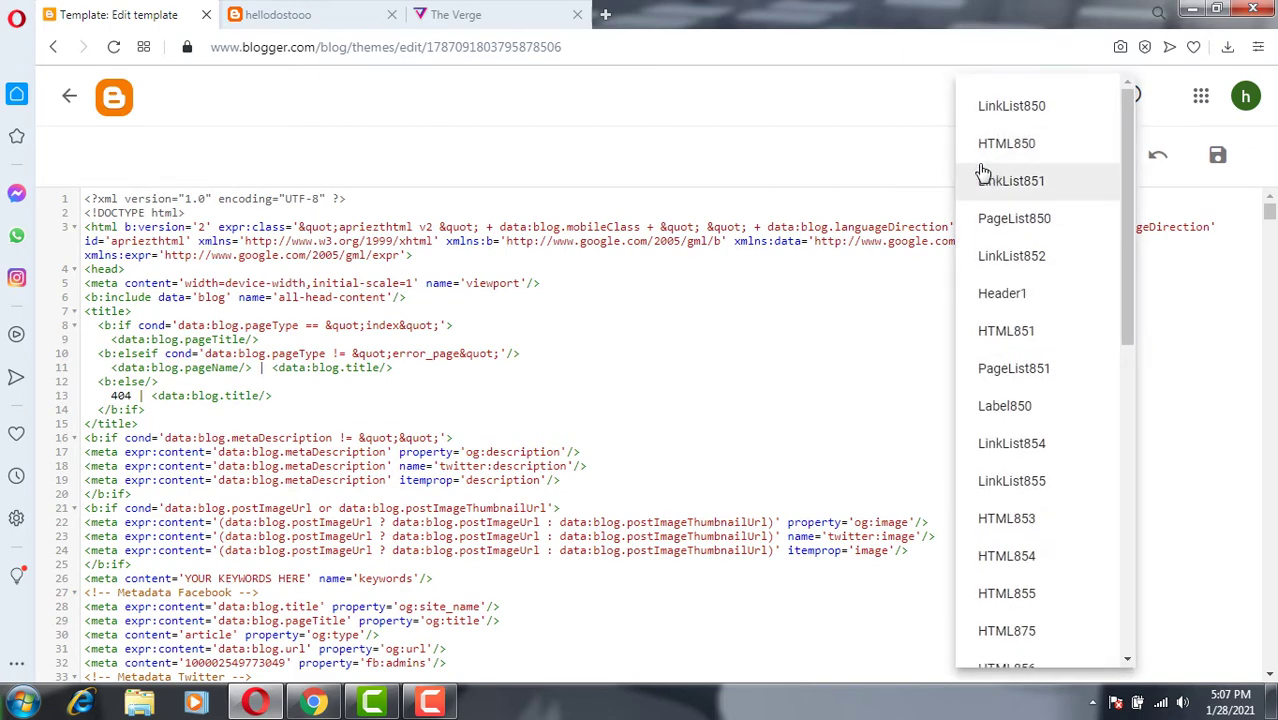
left_click(1000, 294)
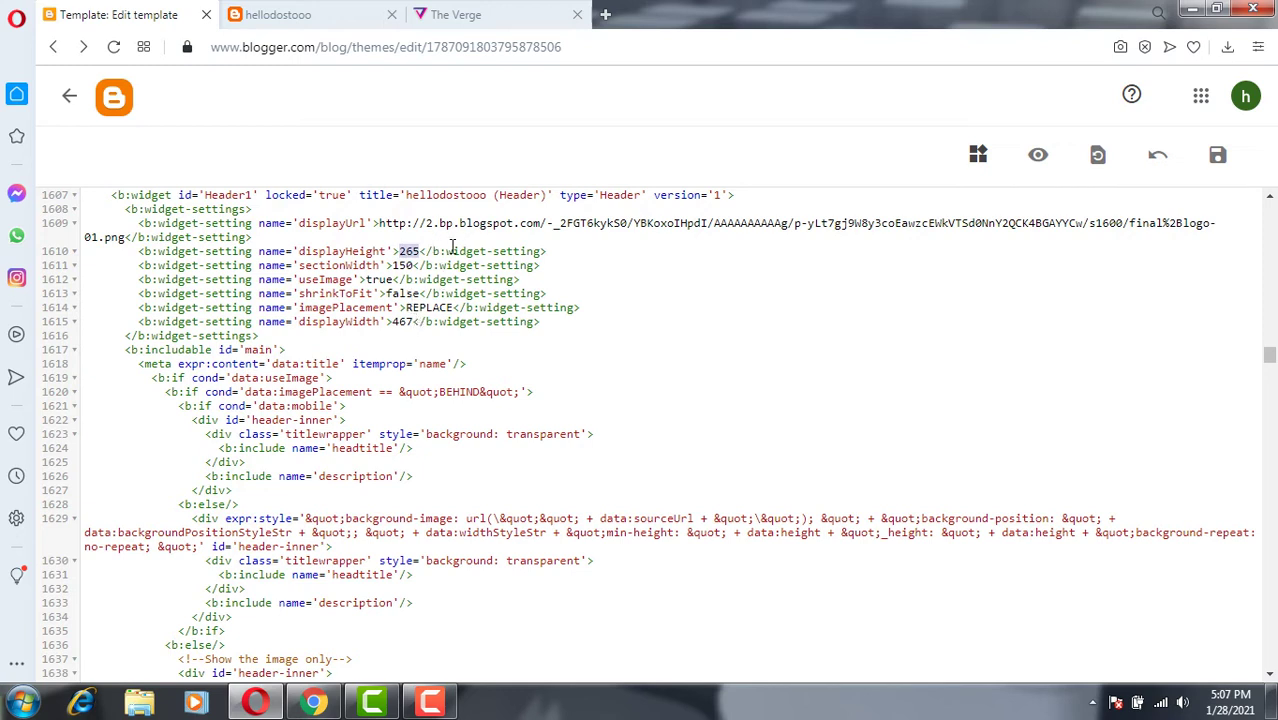
Step: Set the Header1 widget's displayHeight to 100 and displayWidth to 200
type("10.")
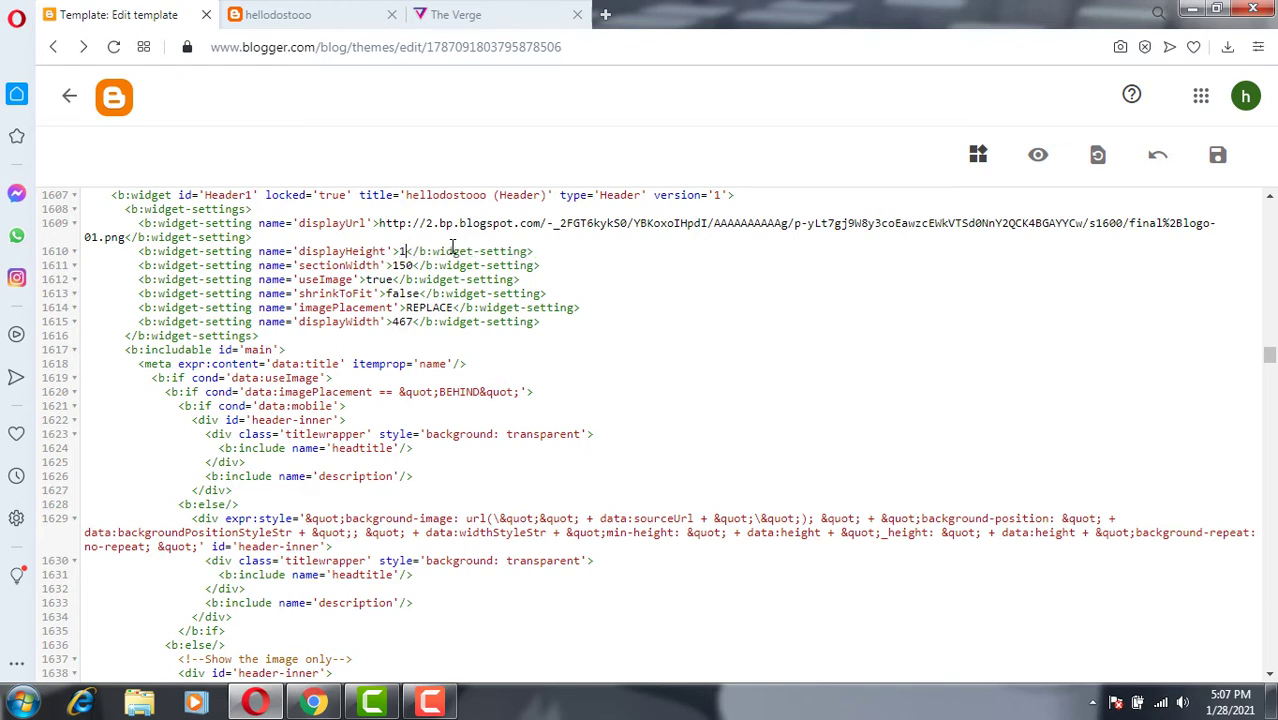
key("BackSpace")
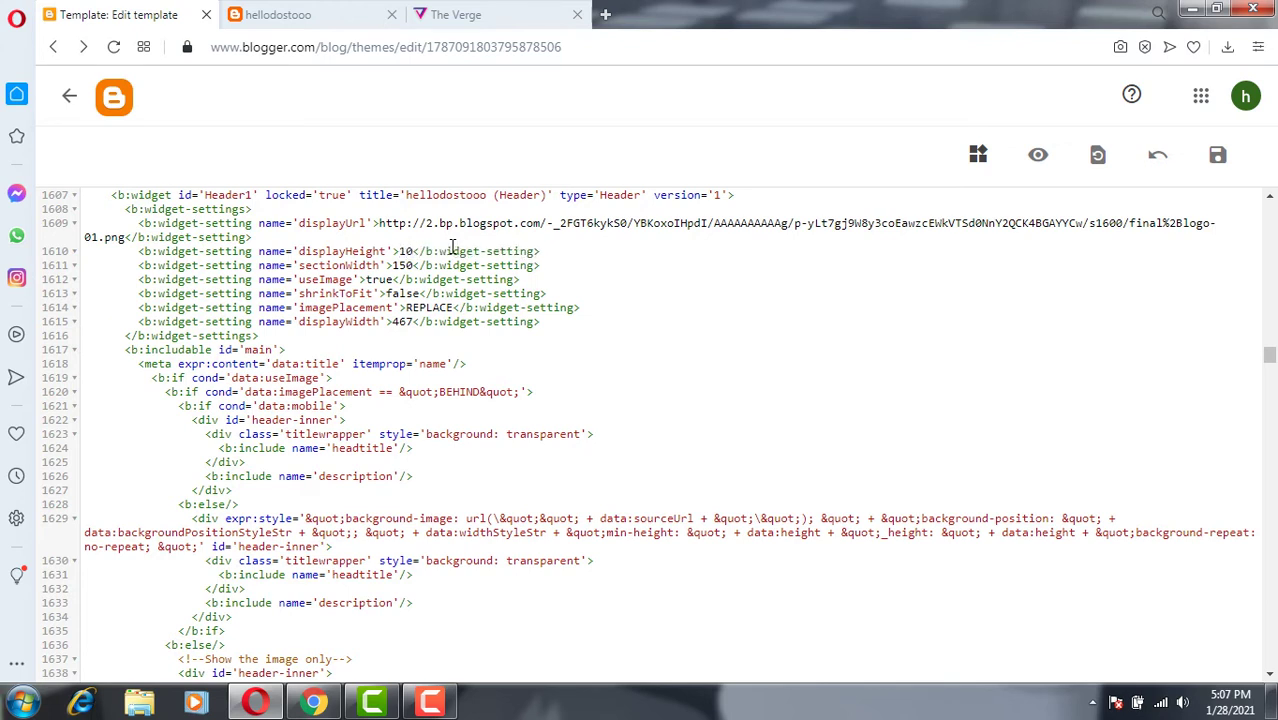
type("0")
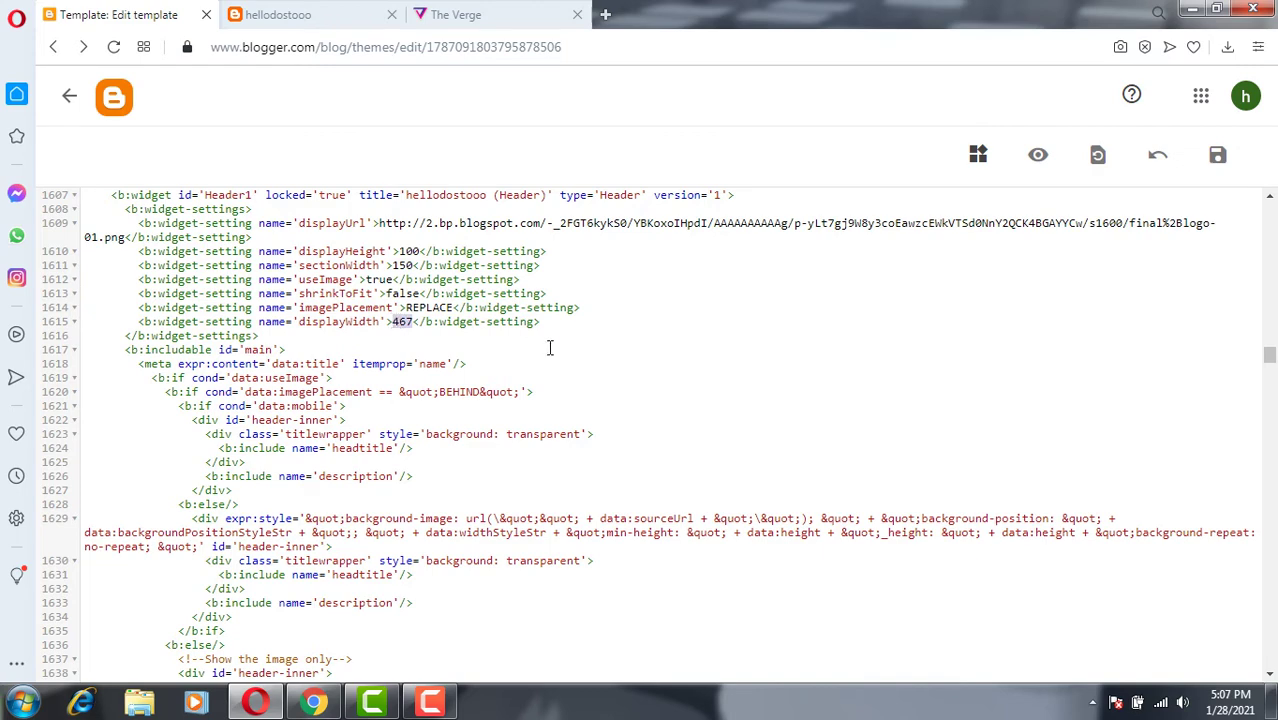
type("200")
Step: Change the .header img margin in the Top Ads widget's style to 5 auto, save the theme, and reload the live blog
left_click_drag(1266, 368, 1270, 372)
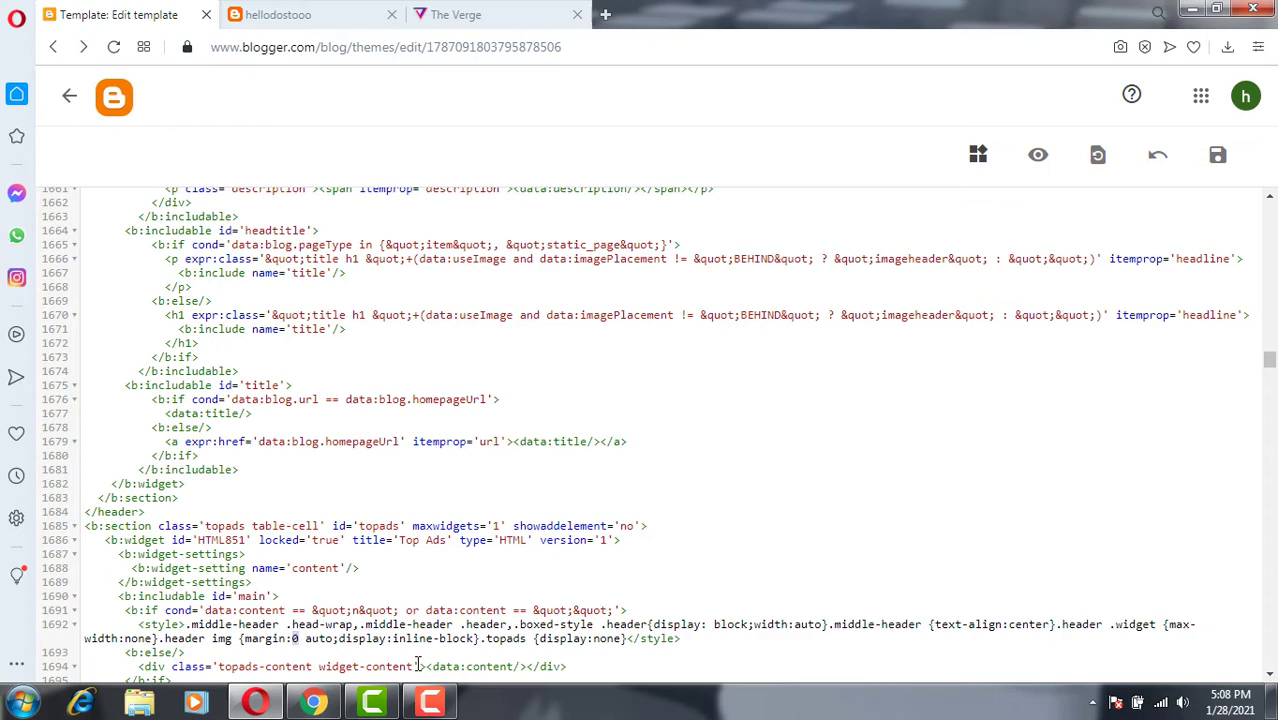
left_click(1217, 155)
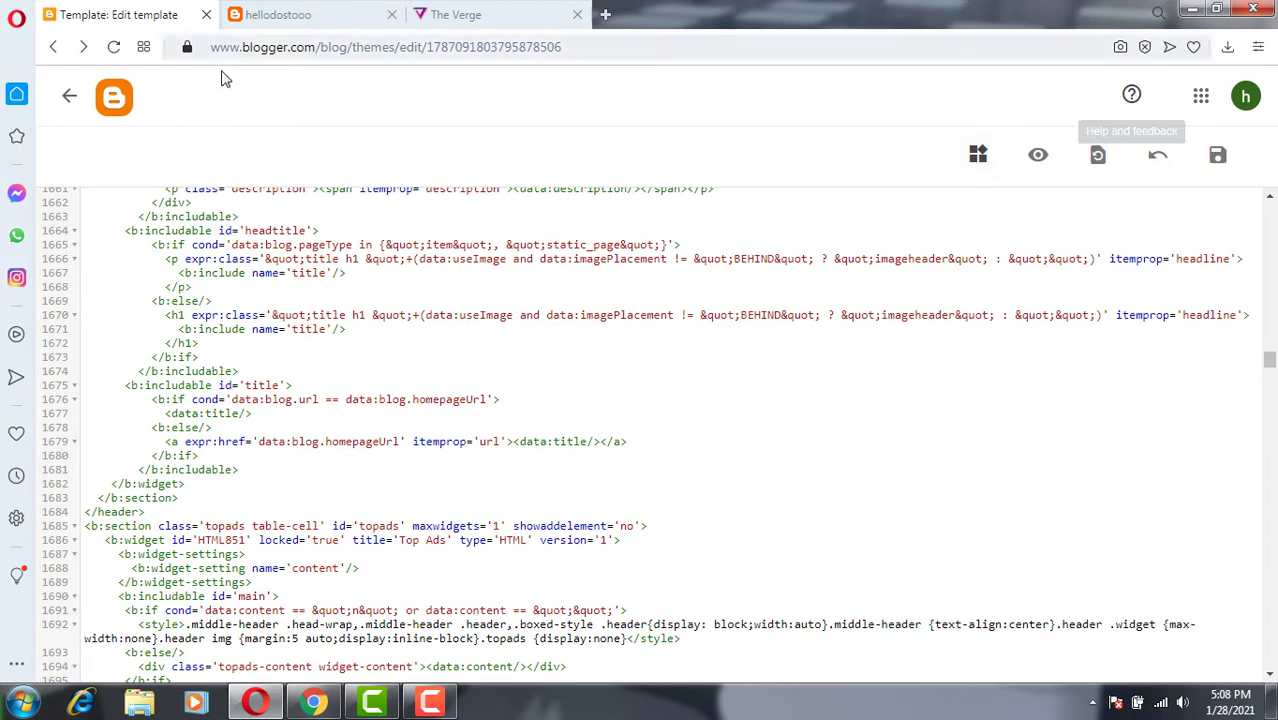
left_click(285, 15)
left_click(114, 47)
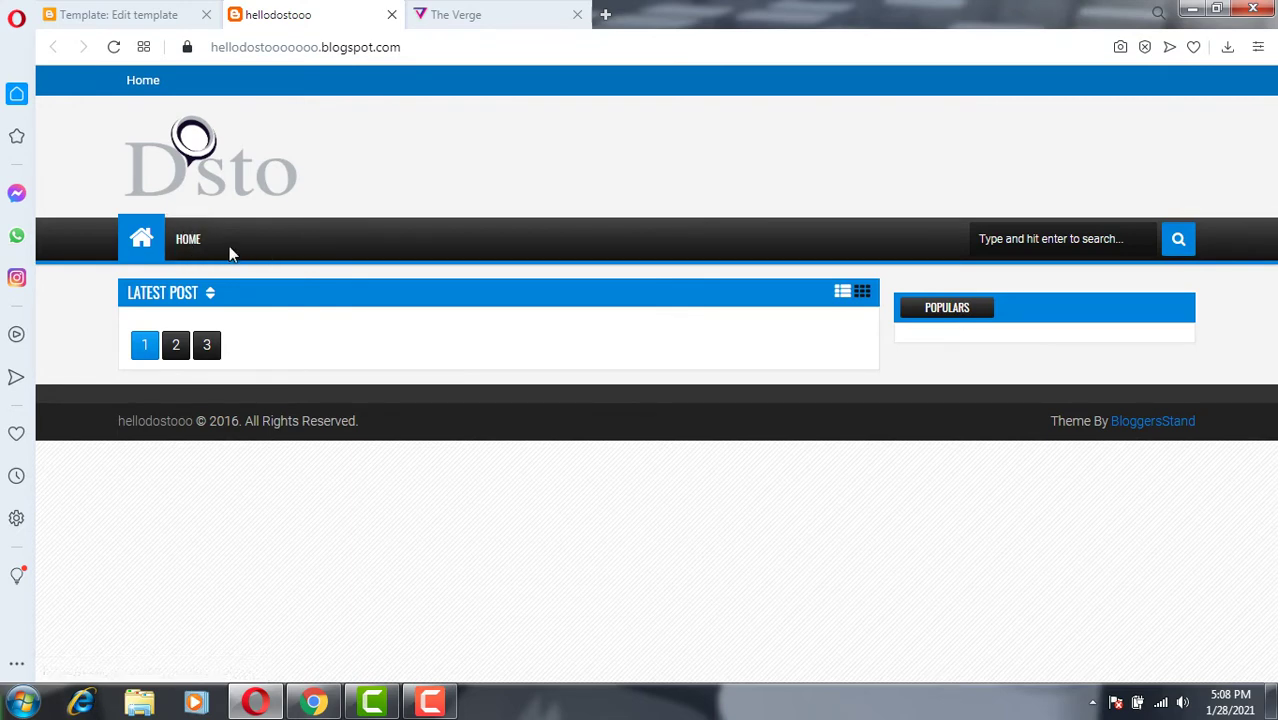
Step: Leave the theme code editor and open the Header Area's Main Menu gadget for editing in the blog layout
left_click(100, 10)
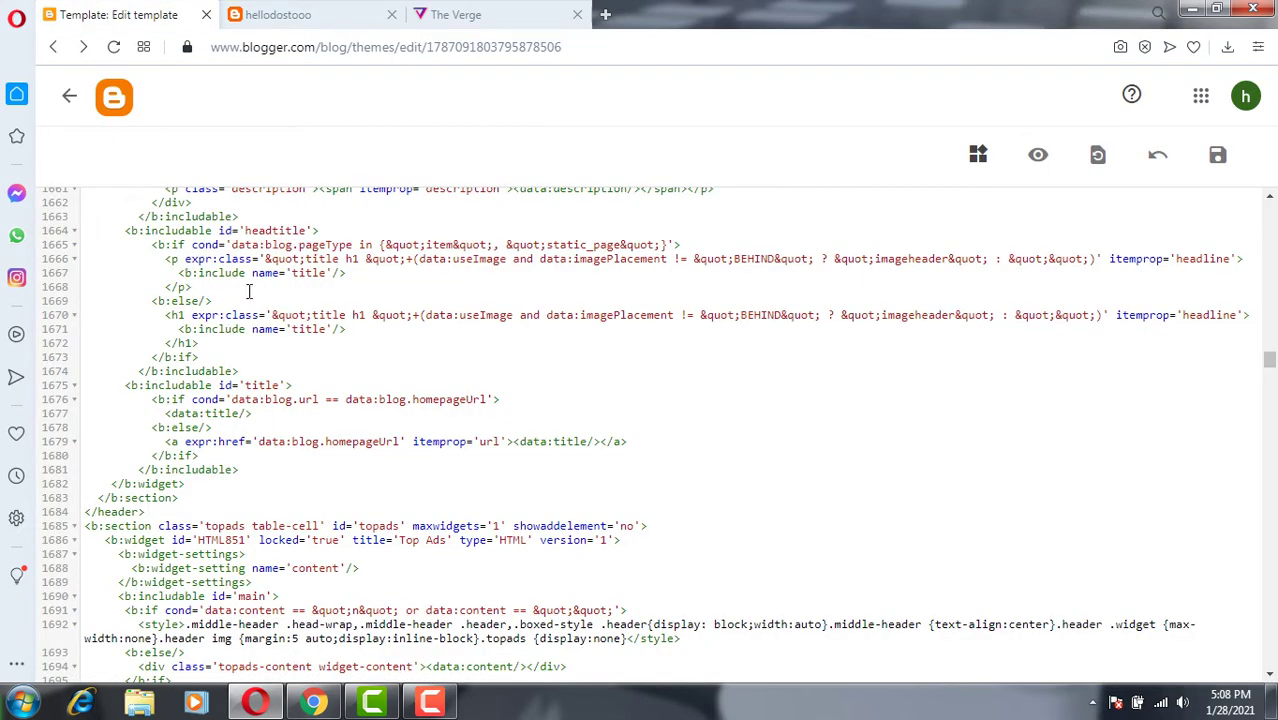
left_click(70, 102)
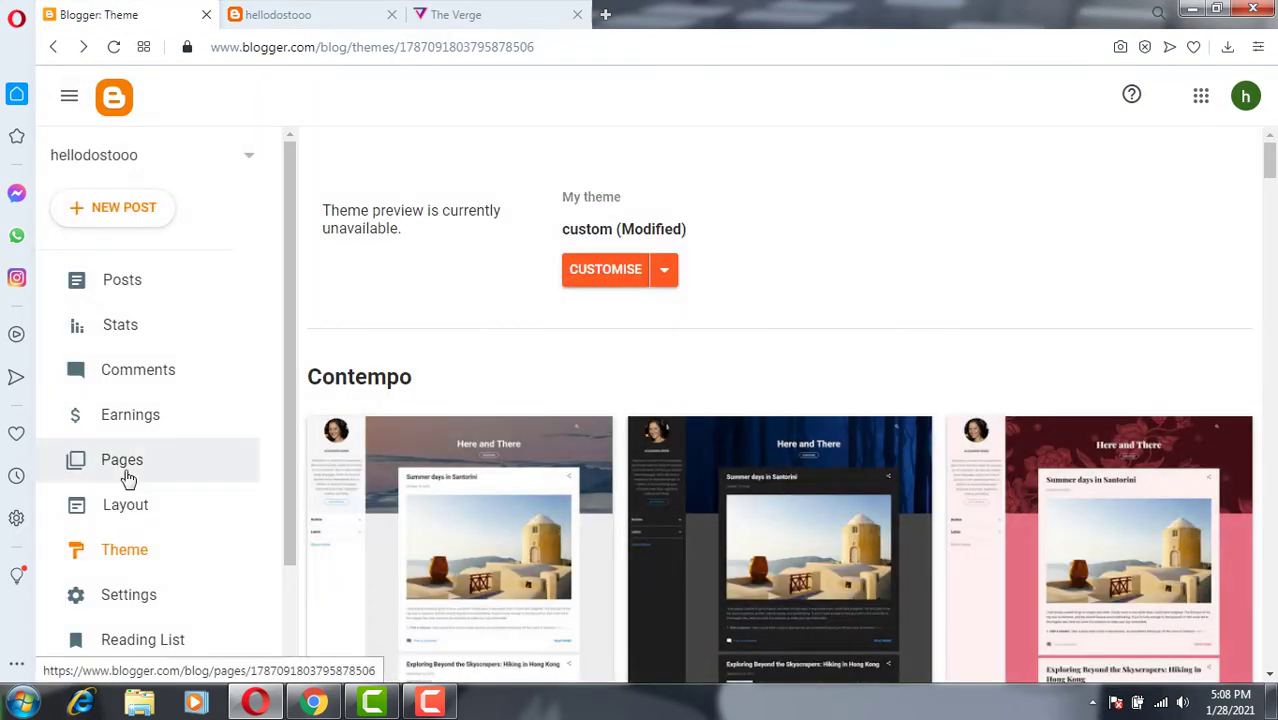
left_click(128, 506)
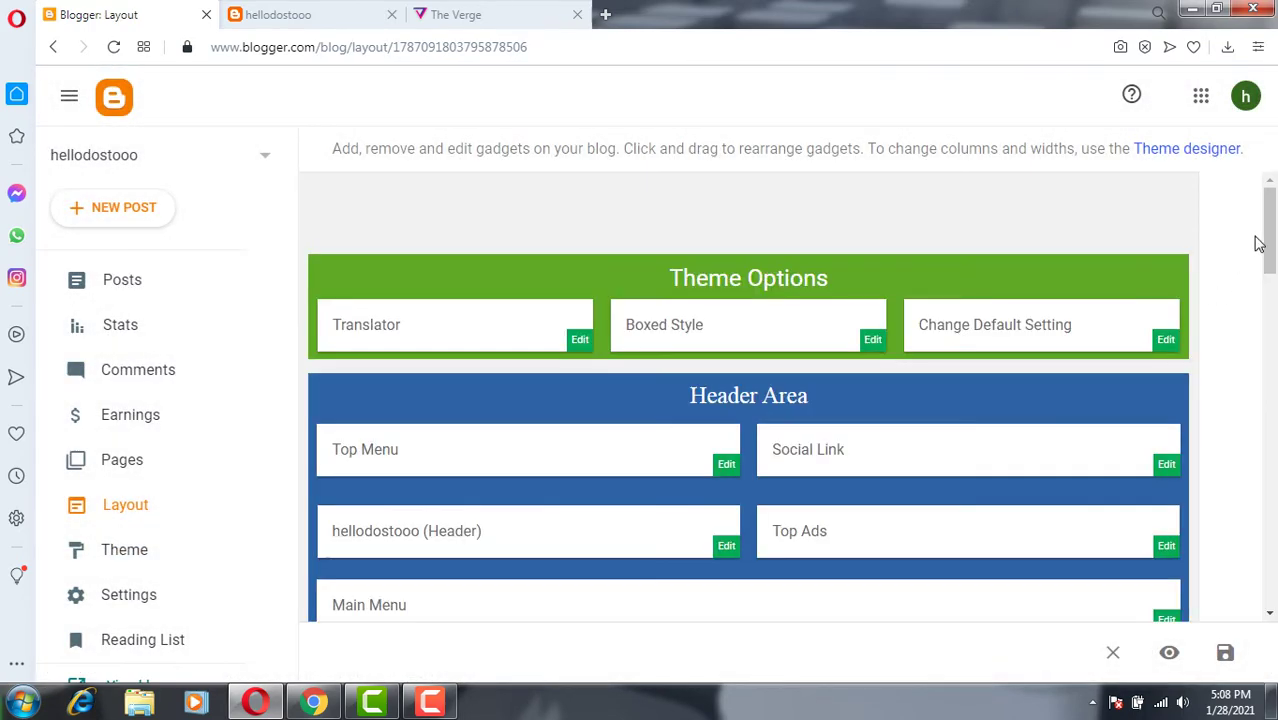
scroll(1258, 244, "down", 2)
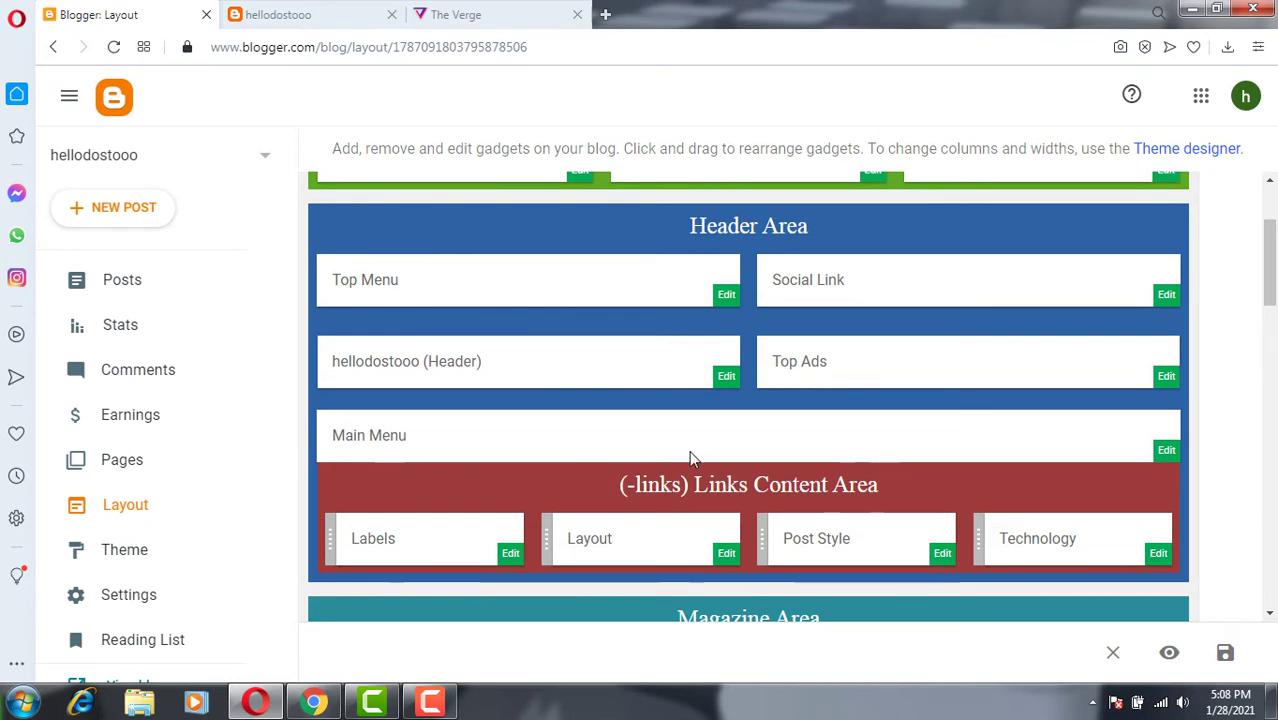
left_click(1166, 451)
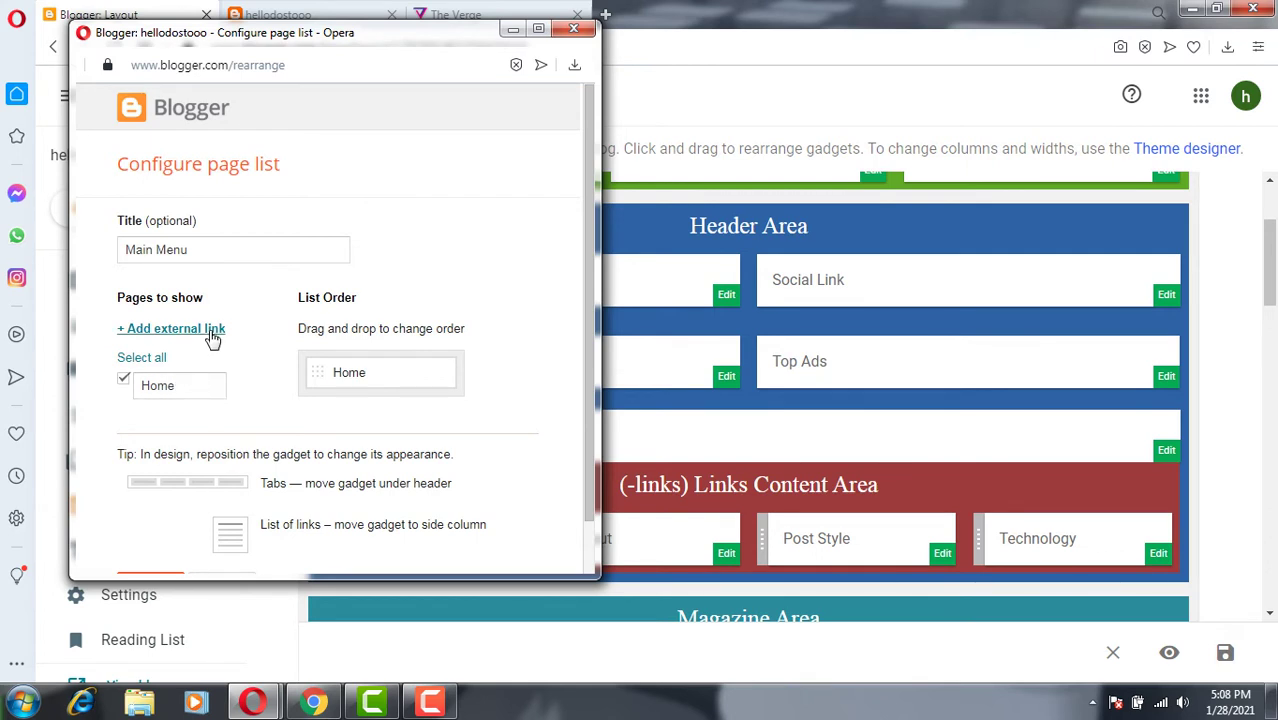
left_click(212, 336)
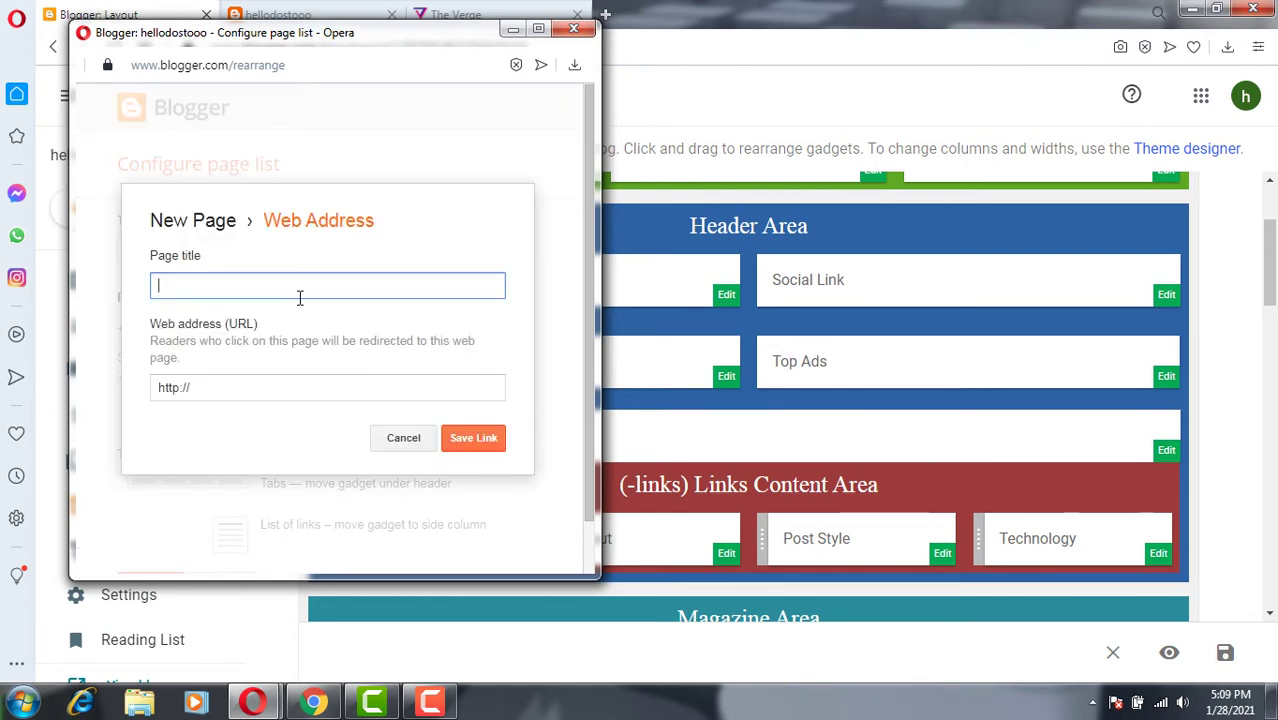
type("te")
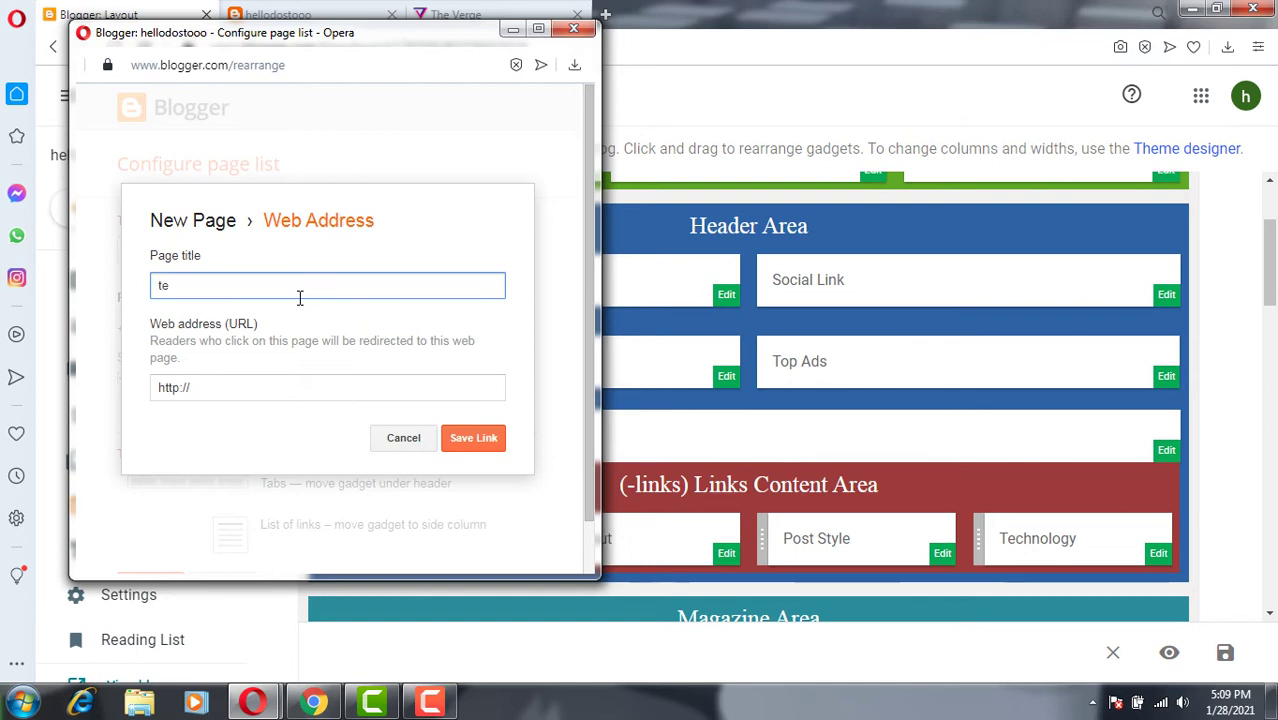
type("st1")
left_click(471, 436)
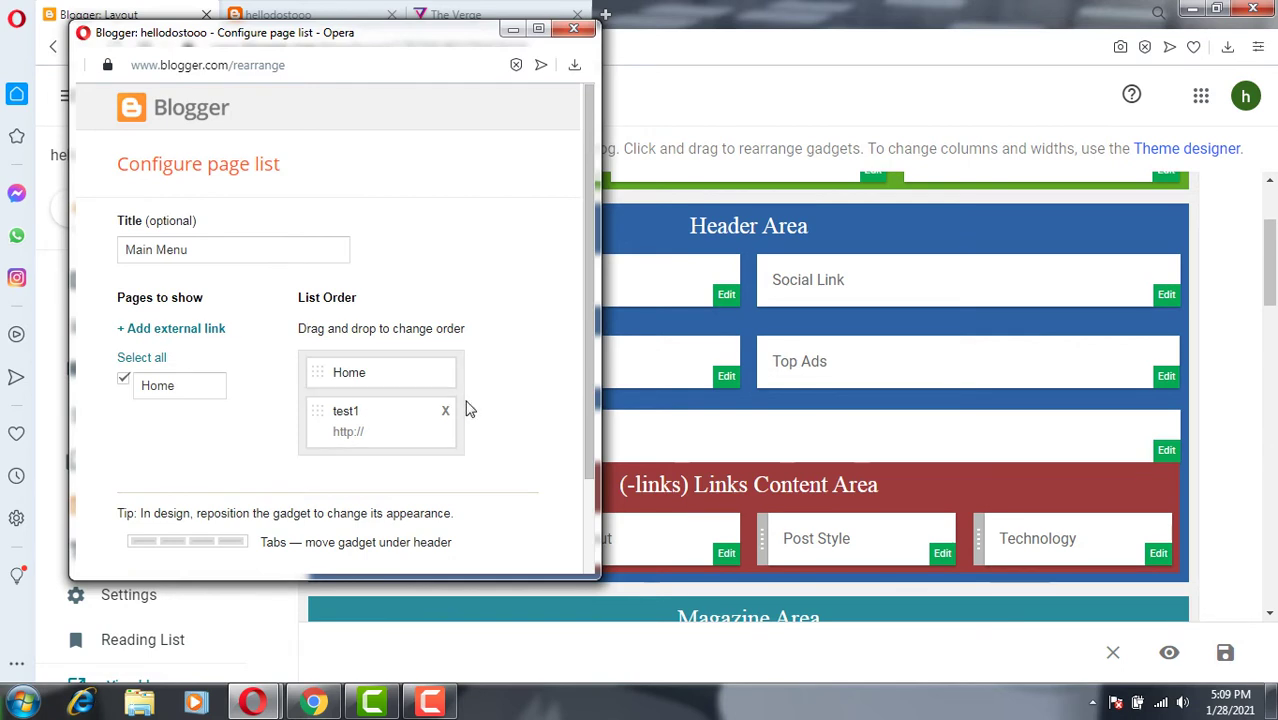
scroll(590, 270, "down", 1)
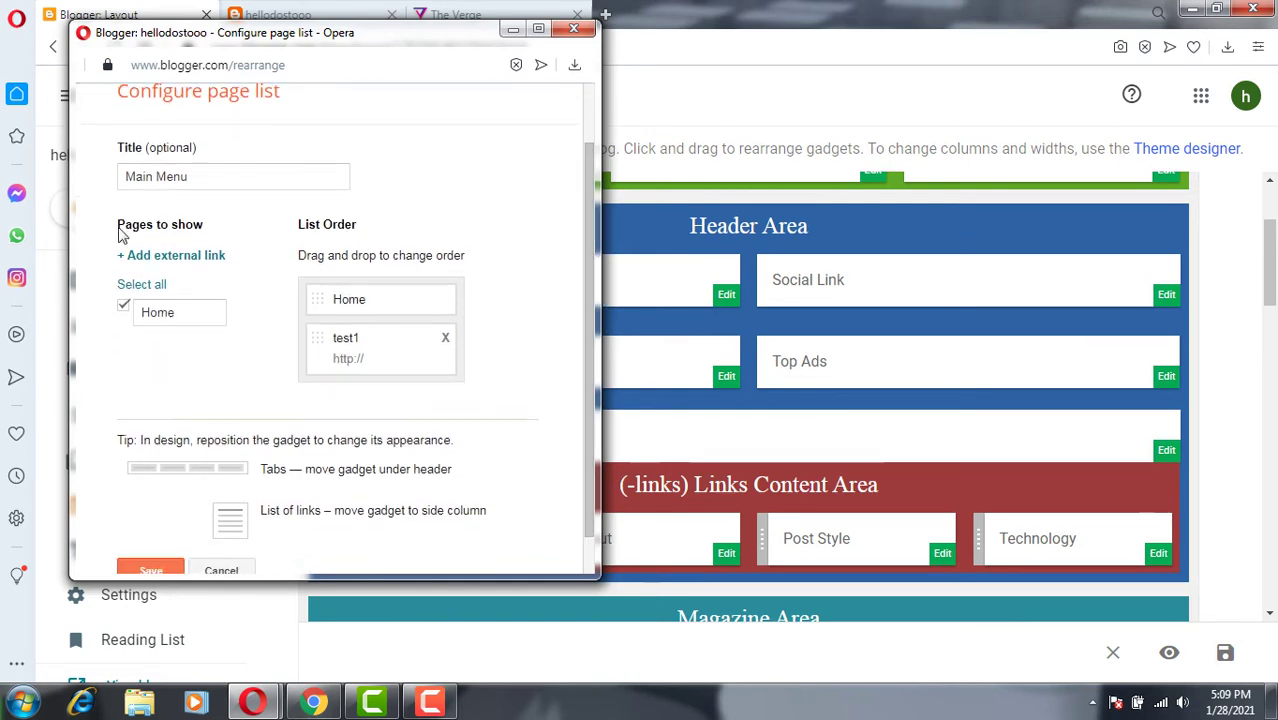
left_click(172, 256)
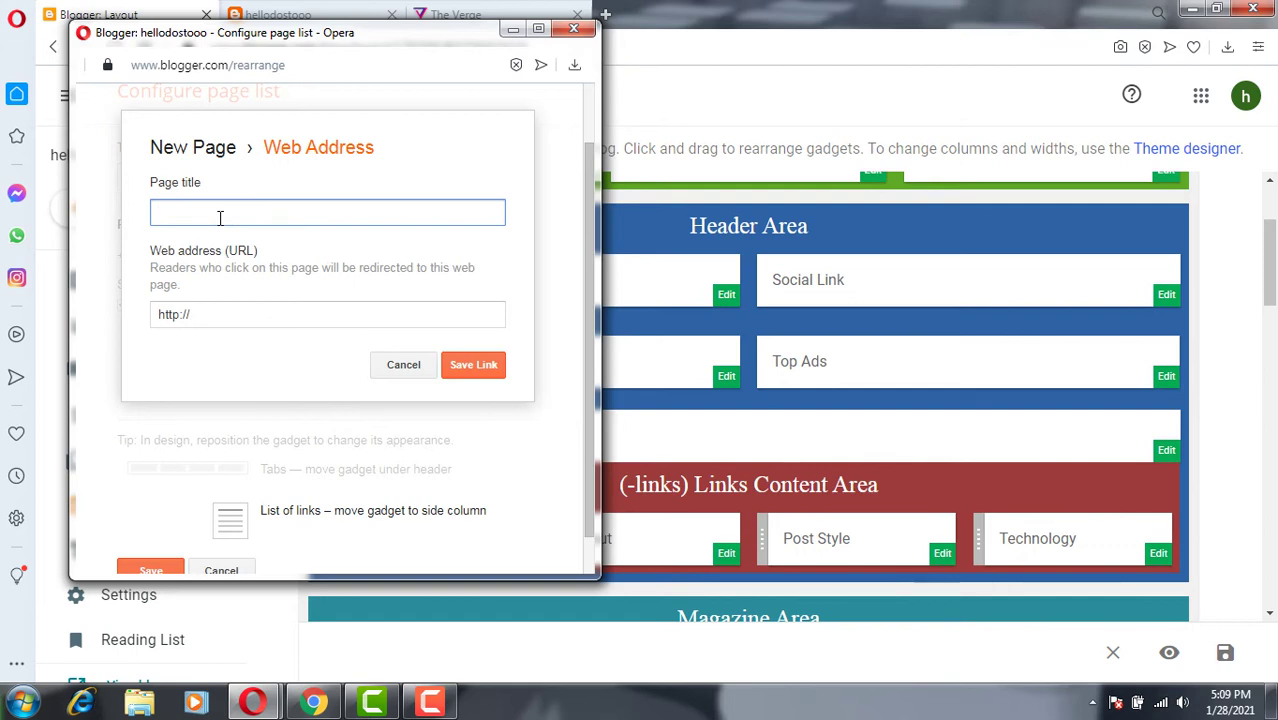
type("test2")
left_click(472, 365)
Step: Clear the page list gadget's title so that the optional title field is blank
left_click(214, 182)
left_click_drag(214, 180, 82, 180)
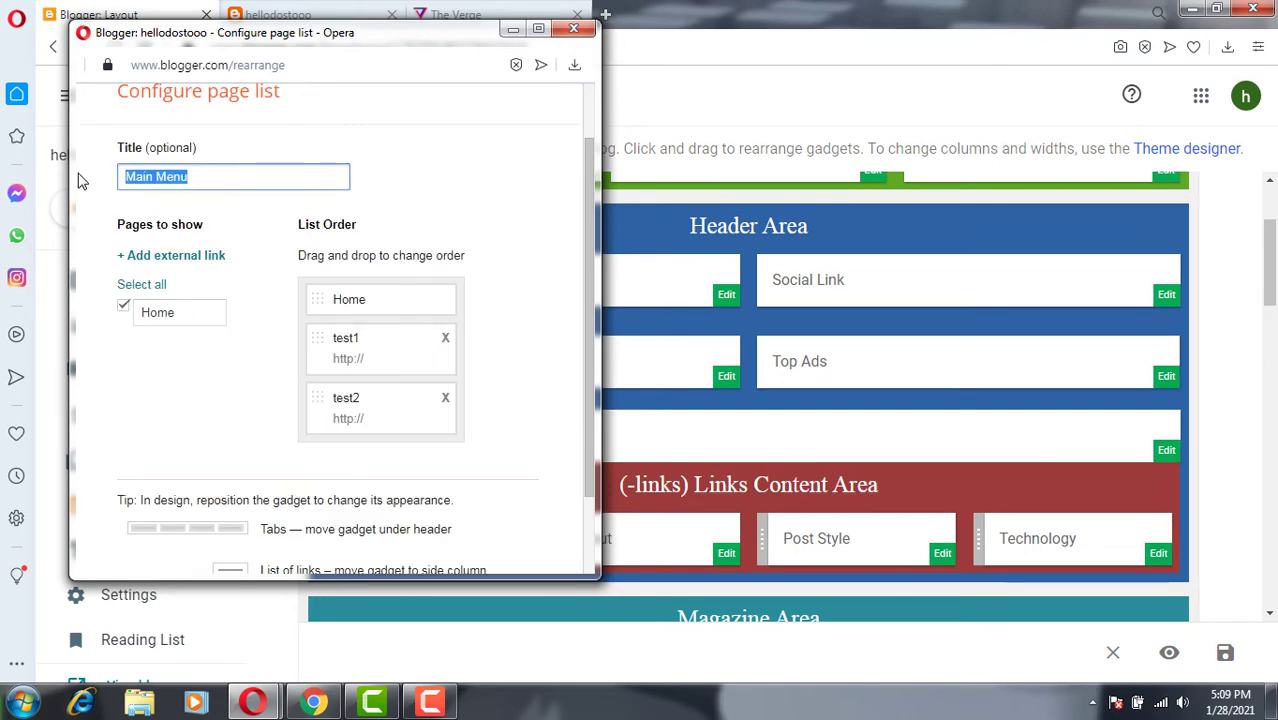
type("test4")
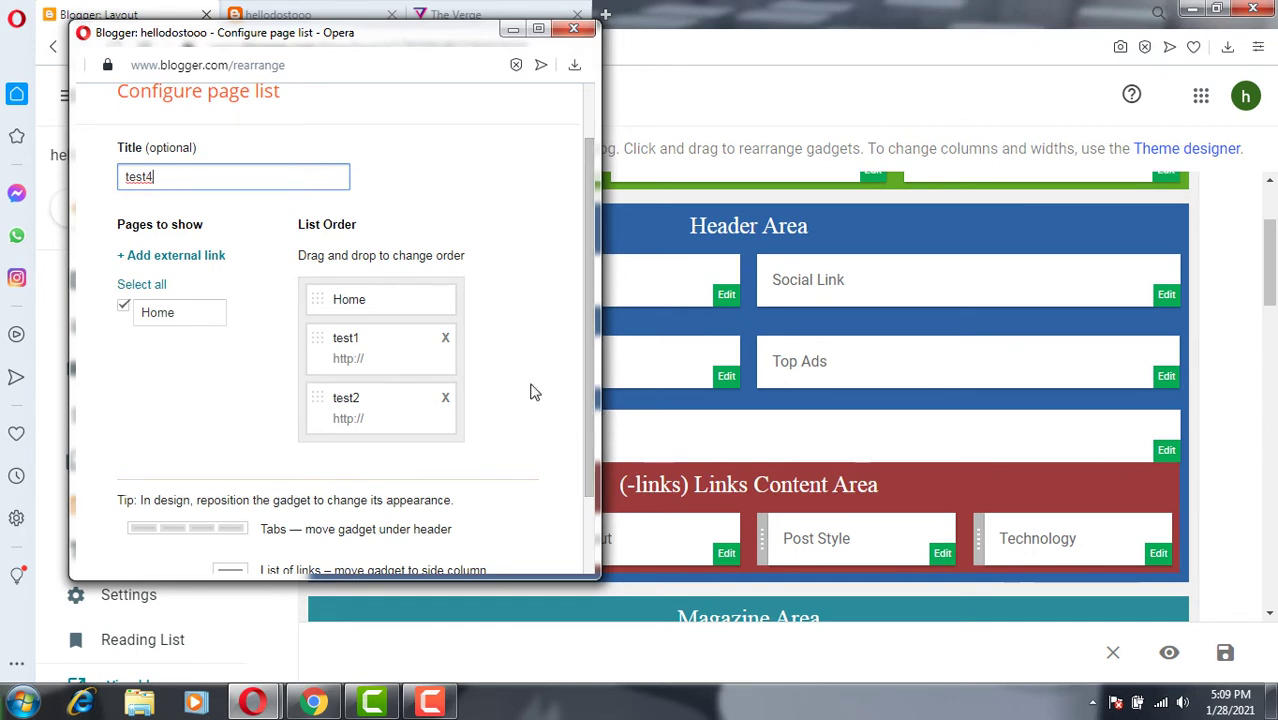
double_click(180, 177)
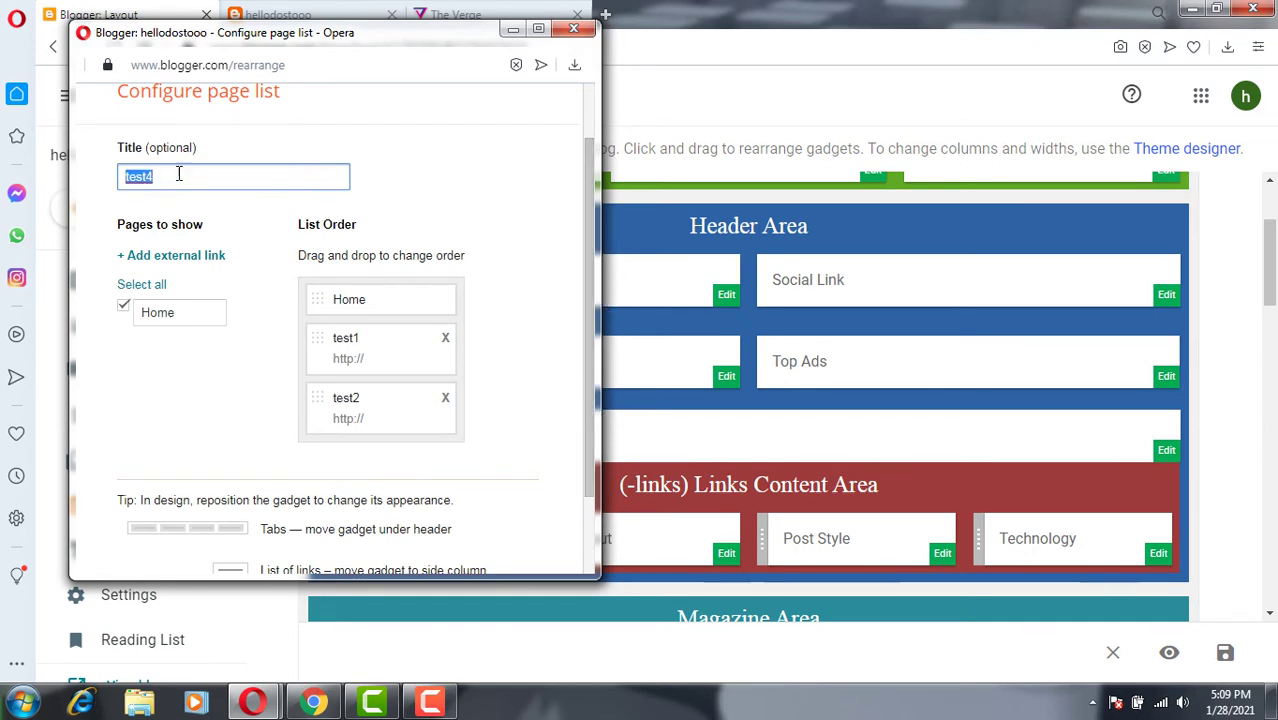
key("BackSpace")
left_click(279, 222)
left_click(193, 257)
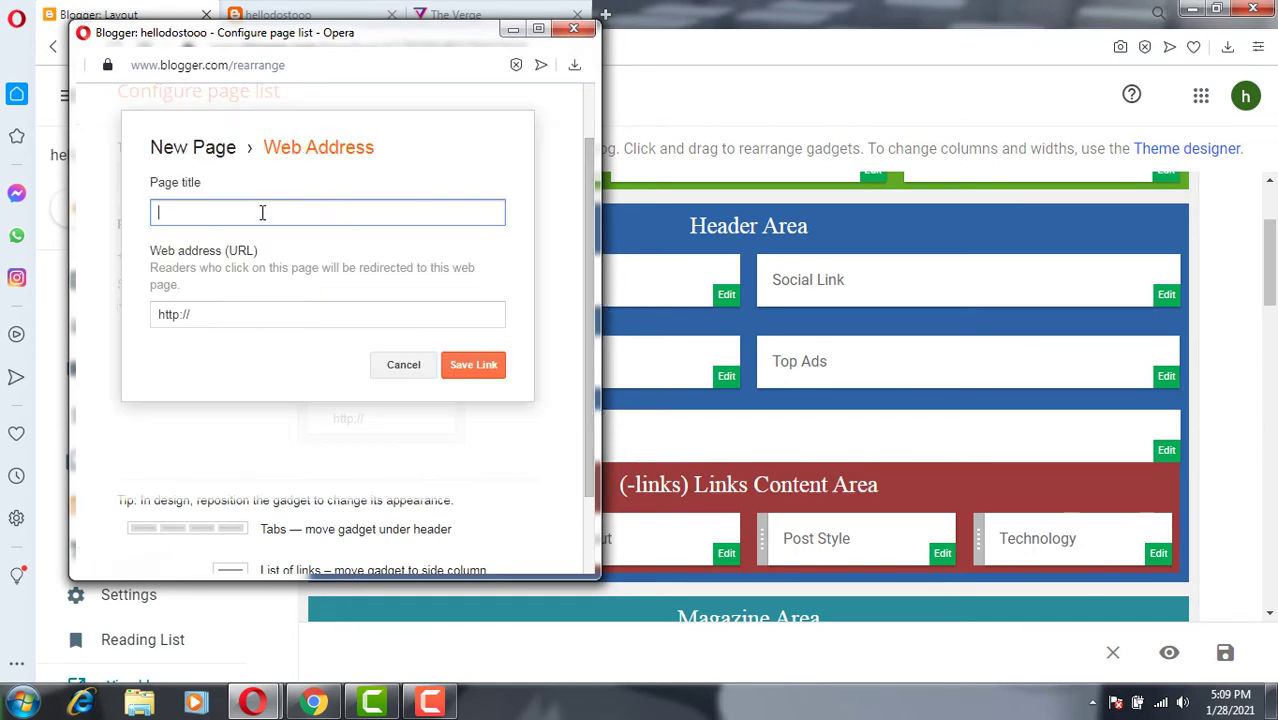
type("test")
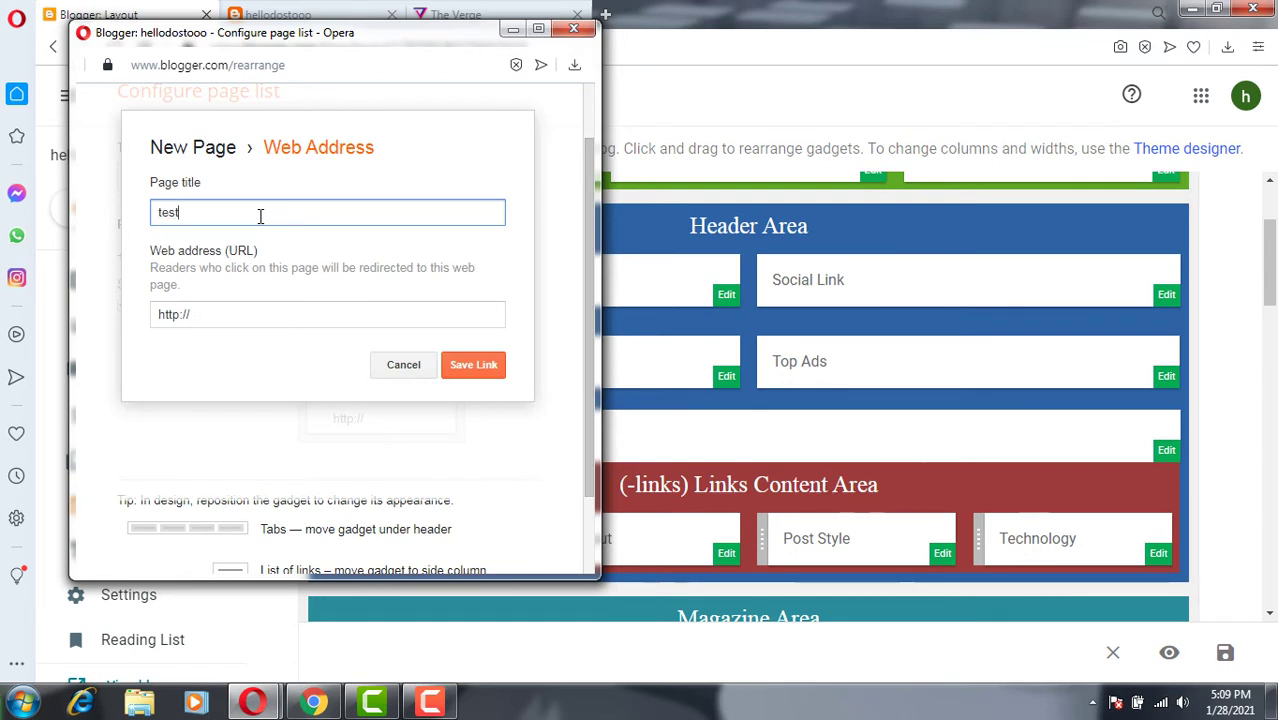
type("5")
left_click(472, 365)
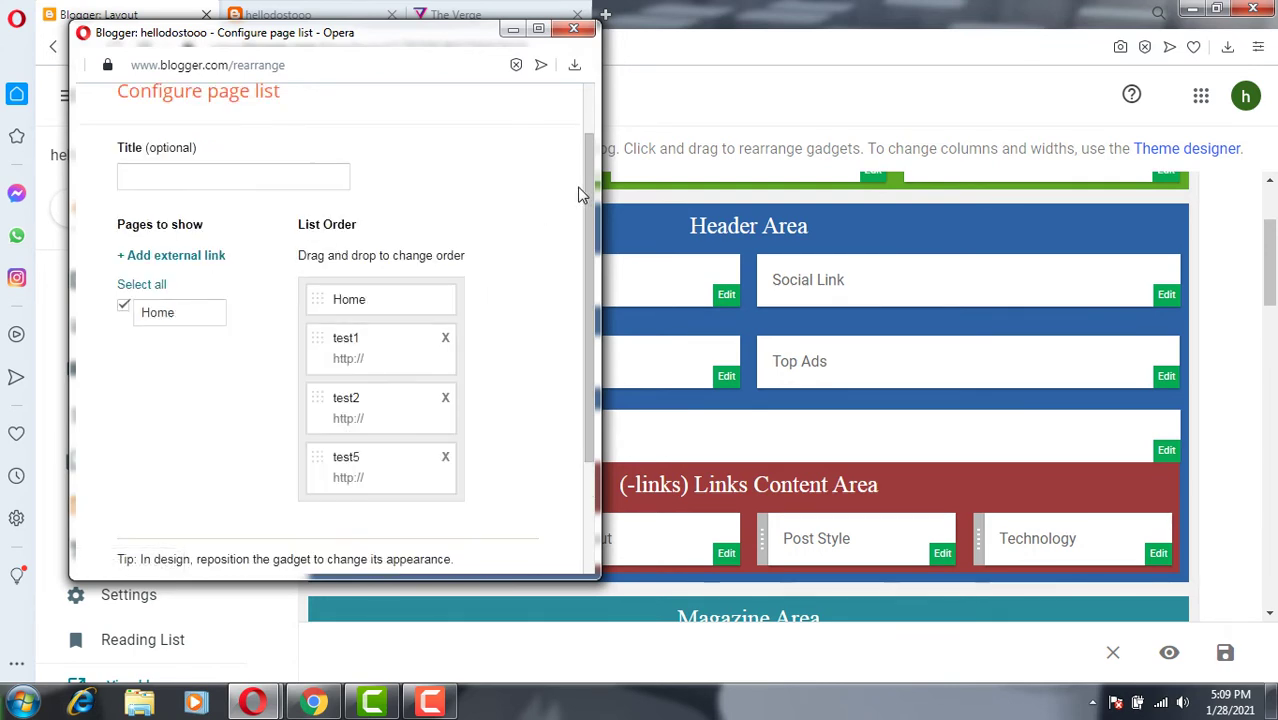
left_click_drag(581, 200, 580, 333)
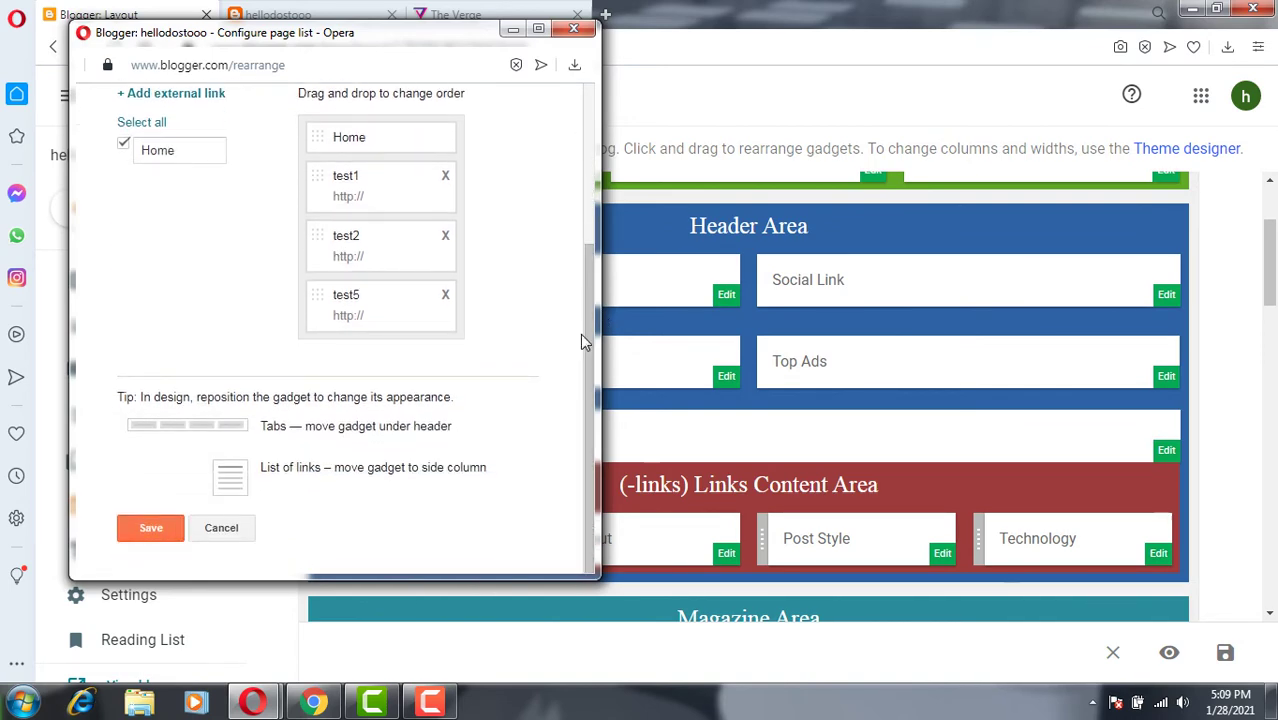
left_click(148, 526)
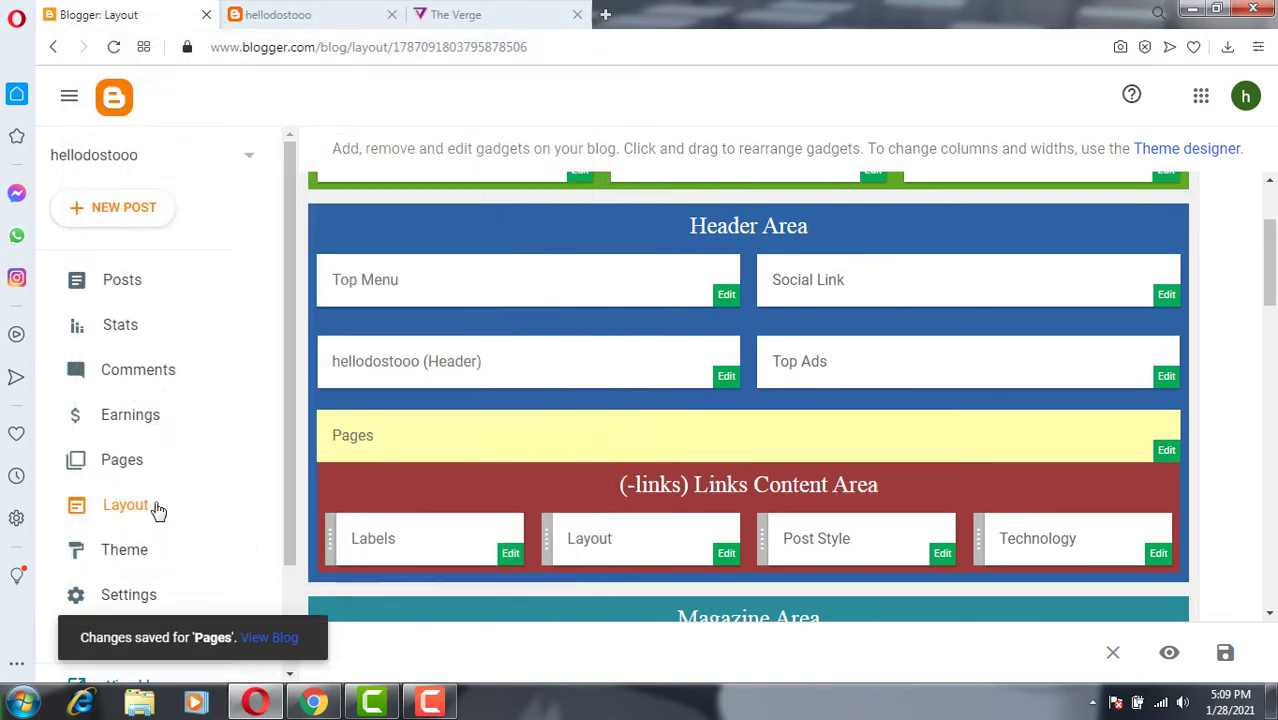
Step: Reload the live blog to check the links in its main menu
left_click(310, 14)
left_click(170, 10)
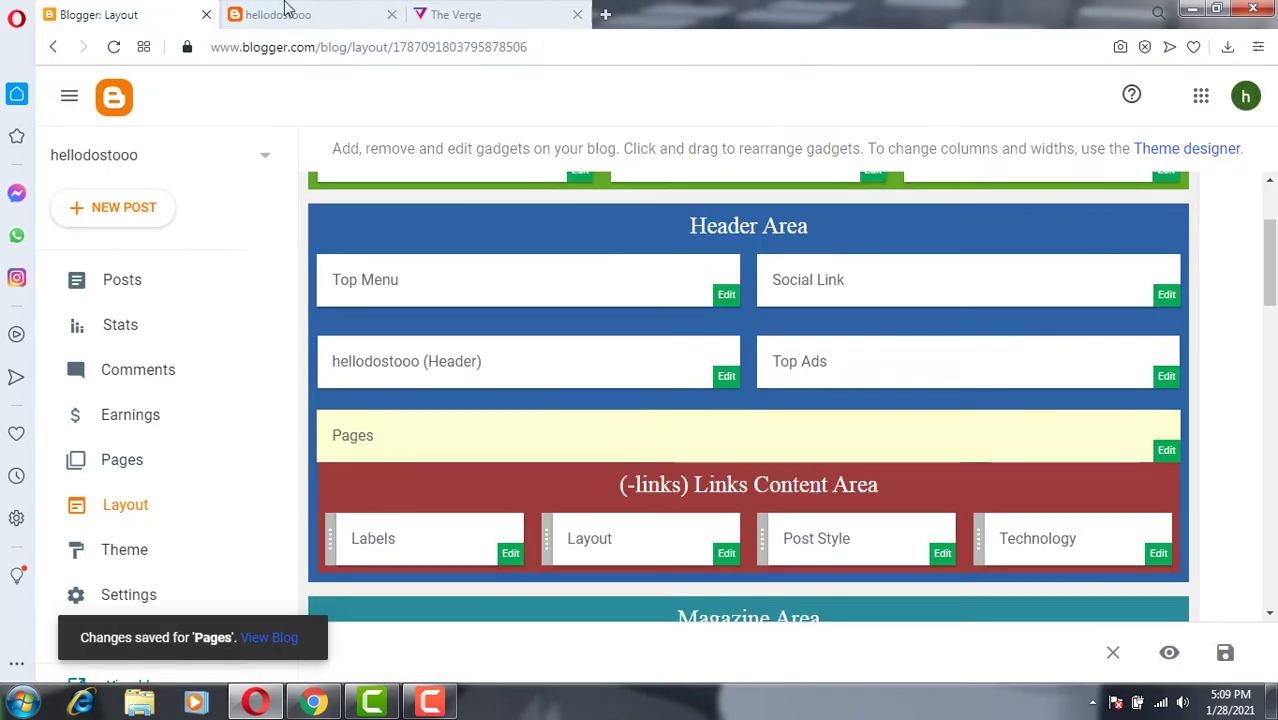
left_click(260, 14)
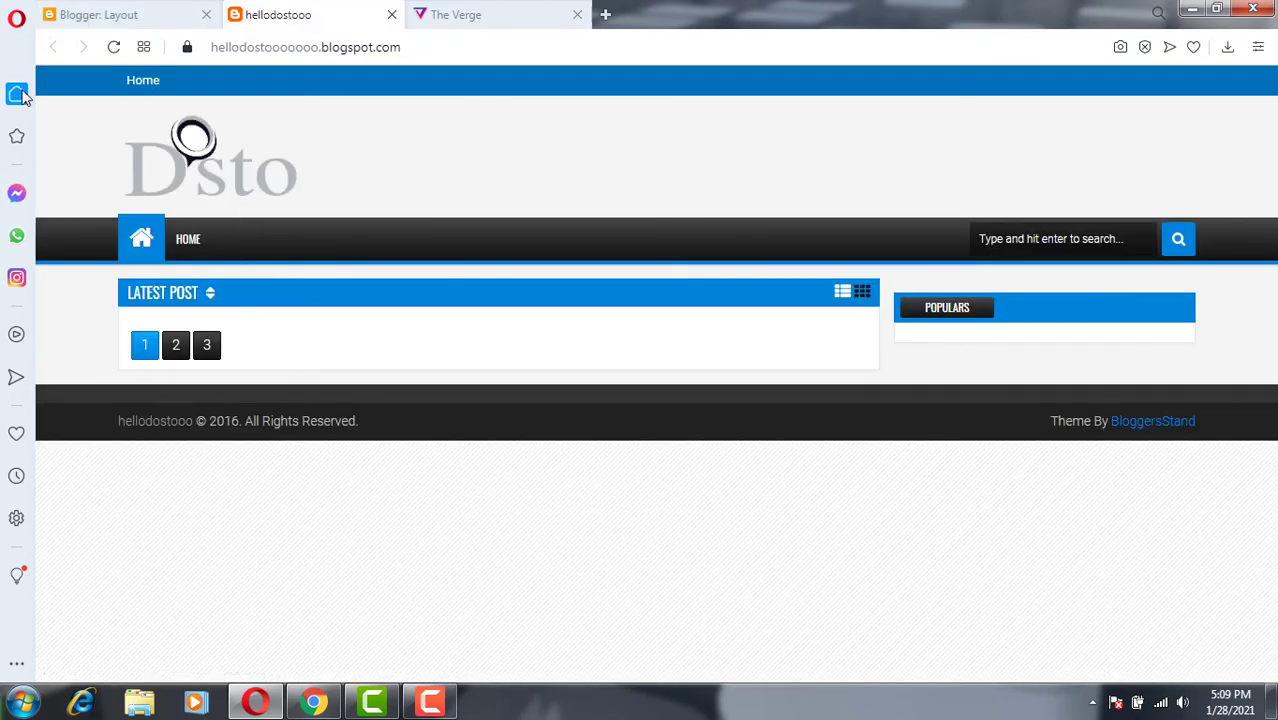
left_click(114, 47)
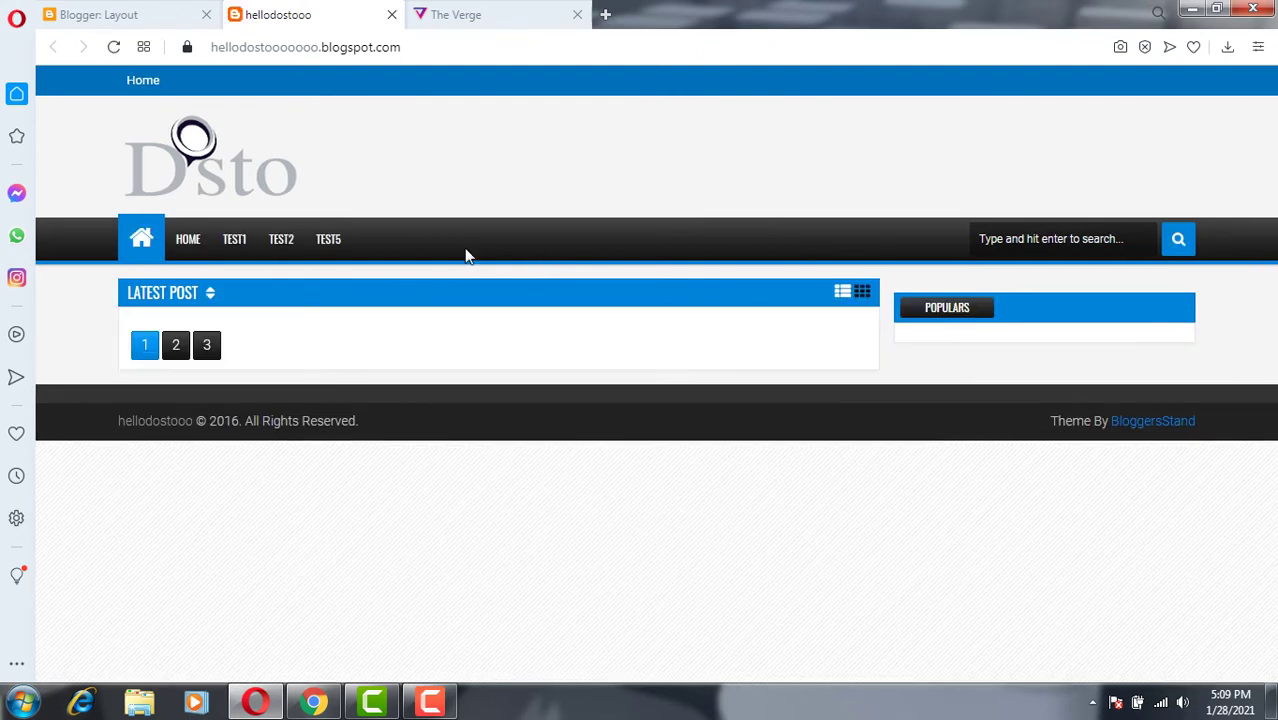
Step: In the Header Area's Pages gadget, add an external link titled _game and place it directly below test1
key("ctrl+Tab")
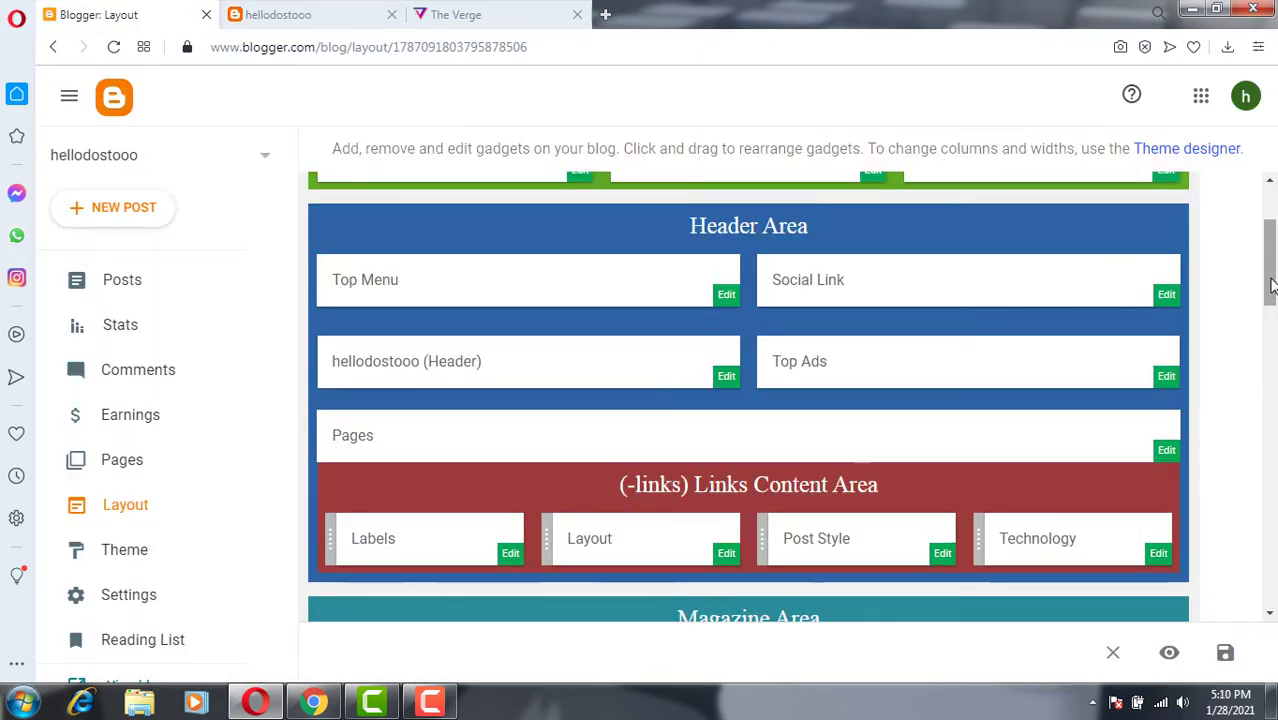
left_click_drag(1266, 285, 1273, 278)
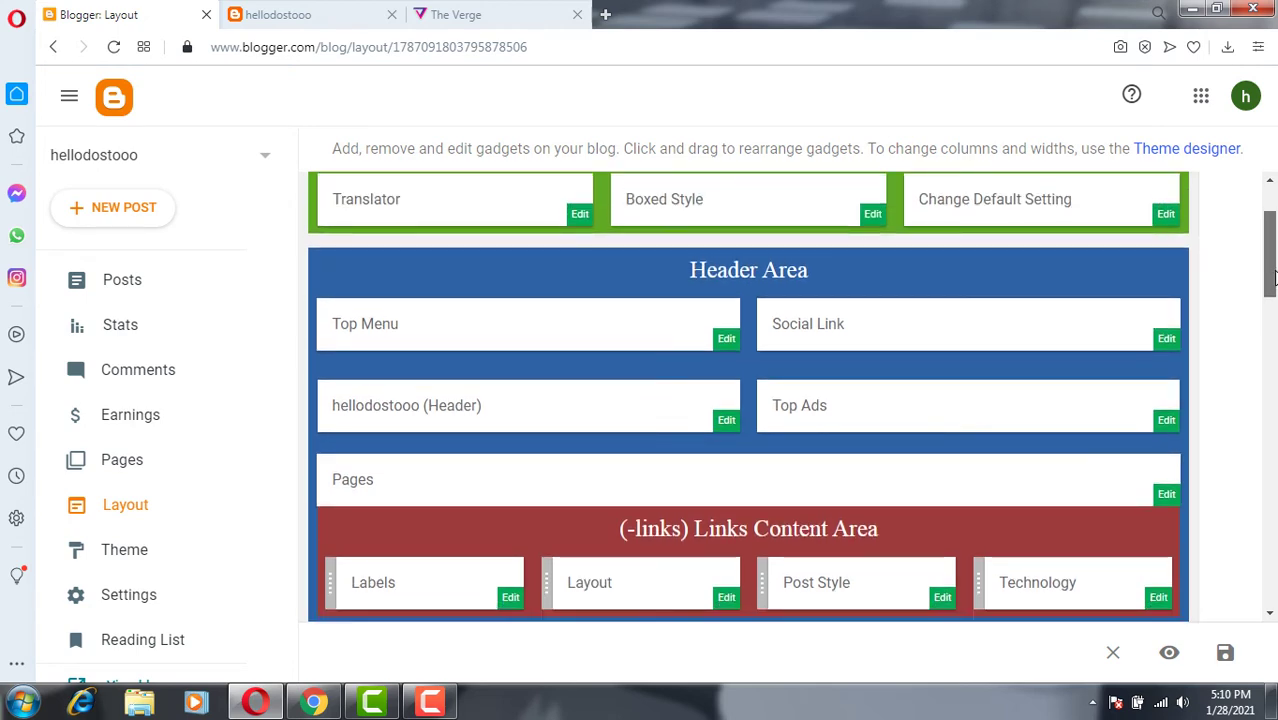
left_click(1164, 497)
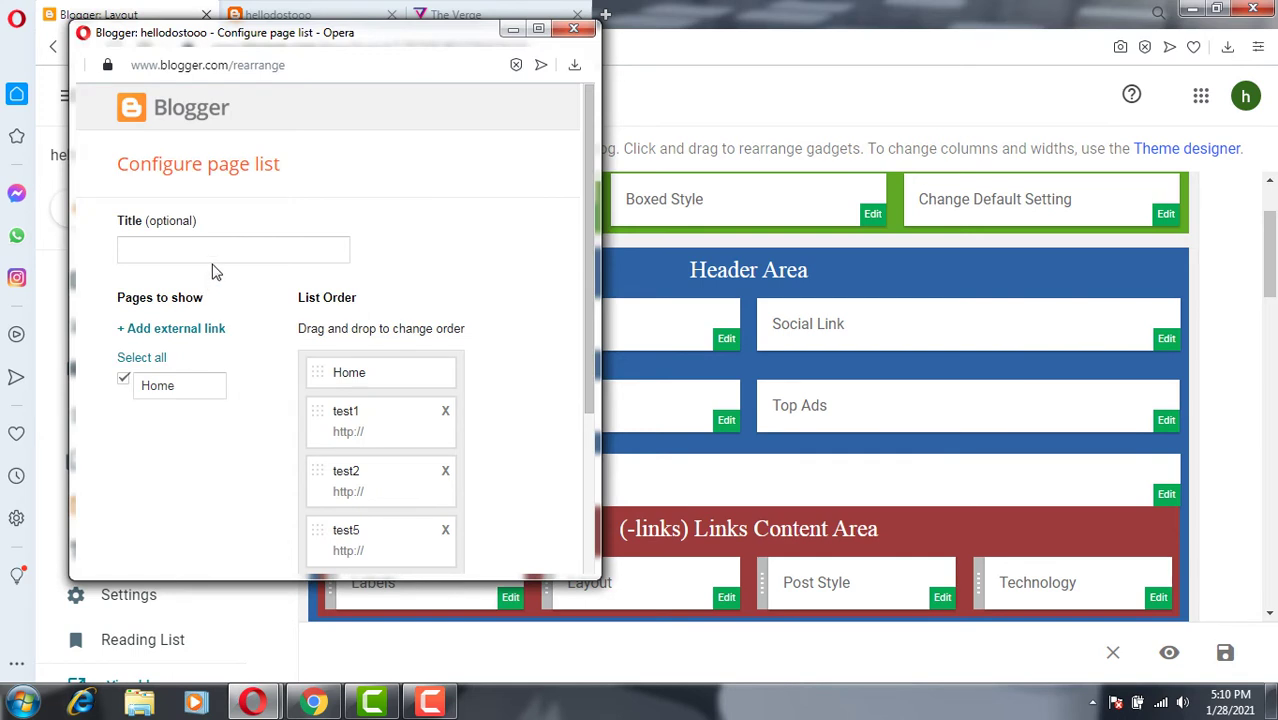
left_click_drag(589, 213, 500, 252)
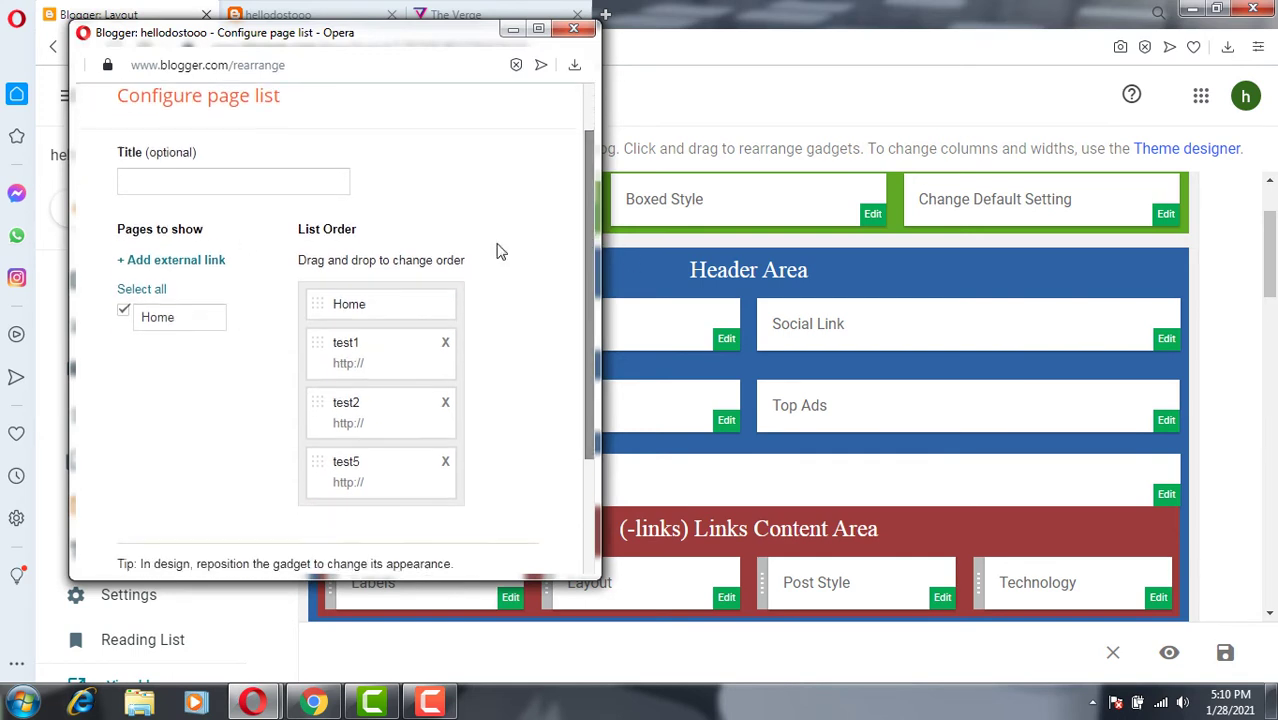
left_click(170, 262)
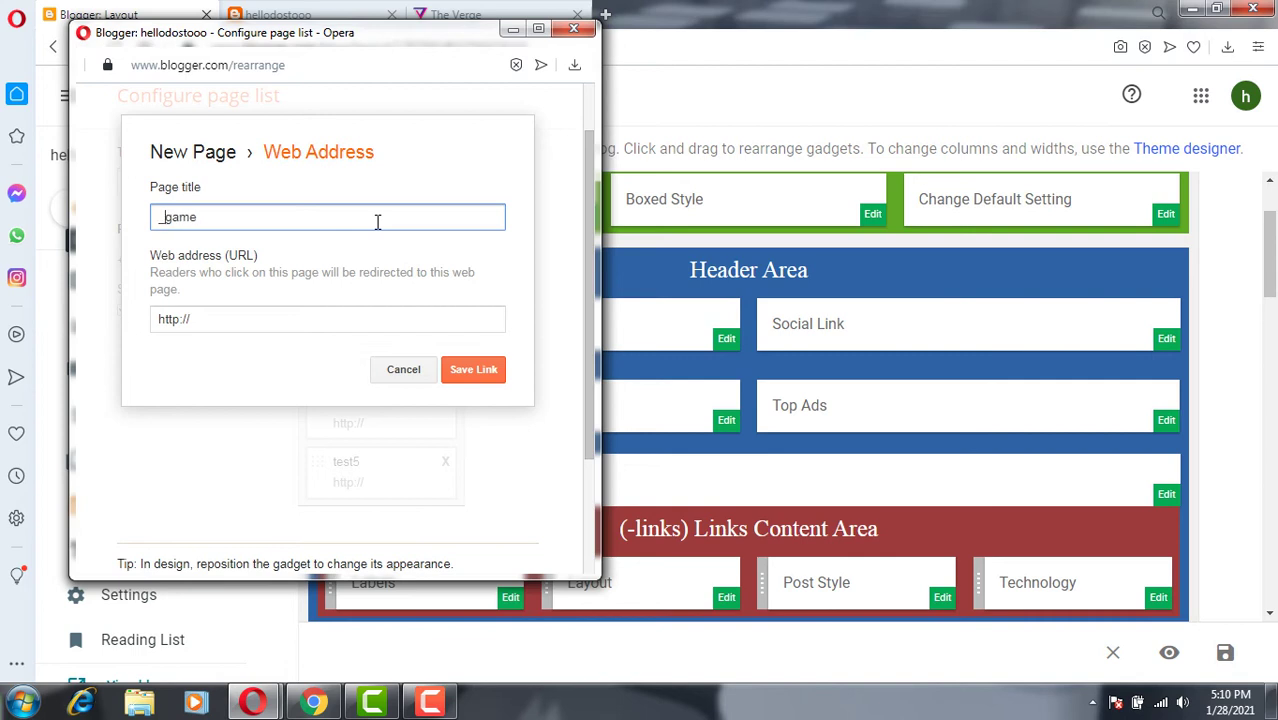
left_click(466, 369)
left_click_drag(589, 254, 579, 358)
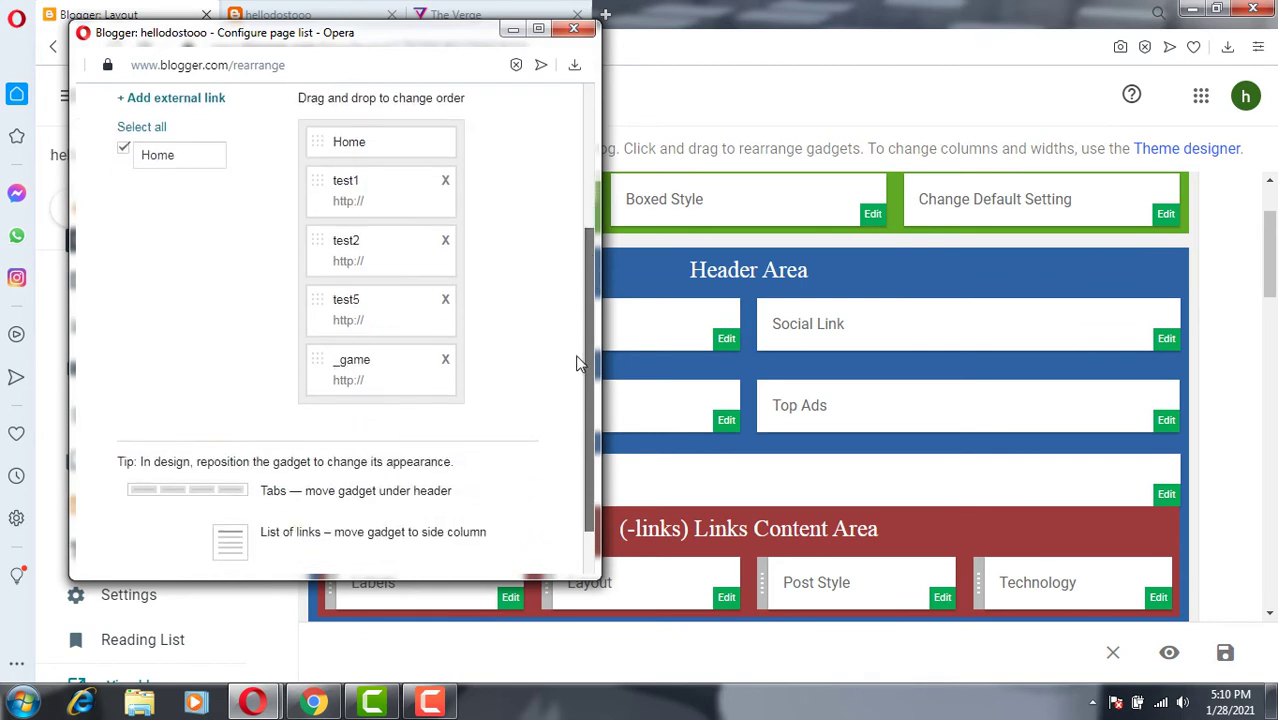
left_click_drag(353, 359, 372, 322)
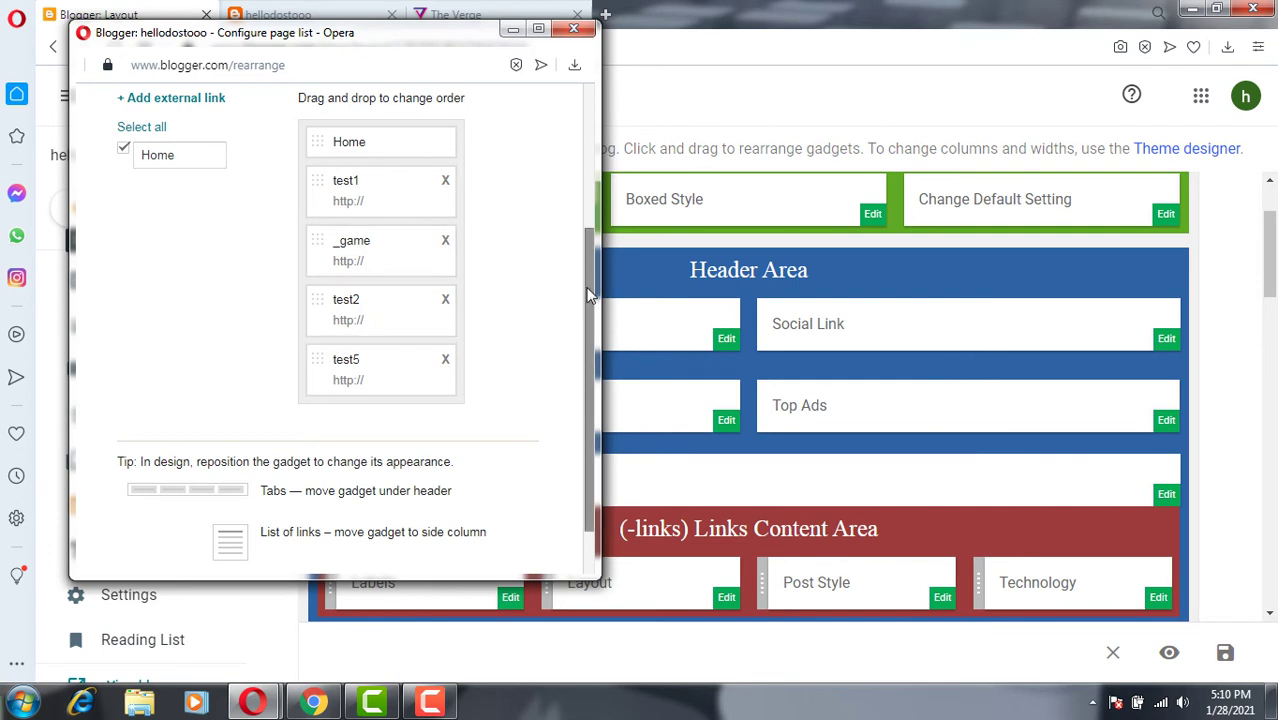
Step: Add an external link titled _moive and move it between test2 and test5 in the list order
left_click_drag(588, 300, 592, 218)
left_click(187, 232)
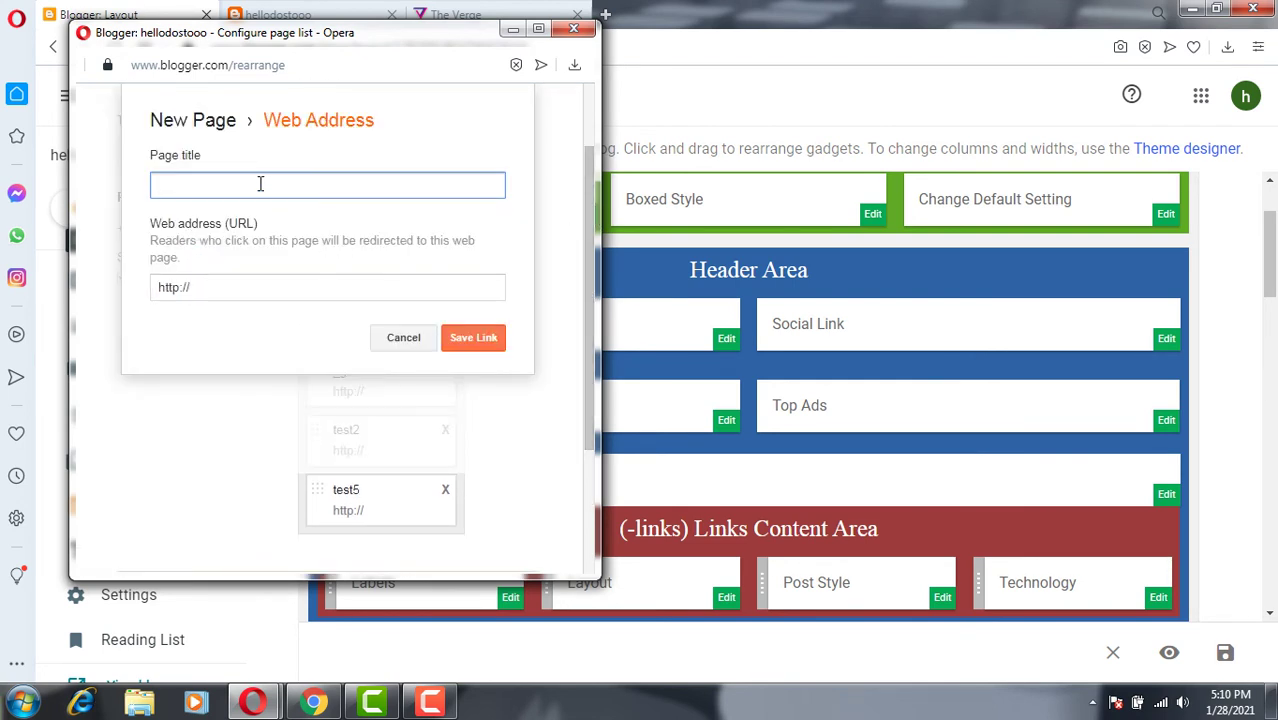
scroll(252, 113, "down", 1)
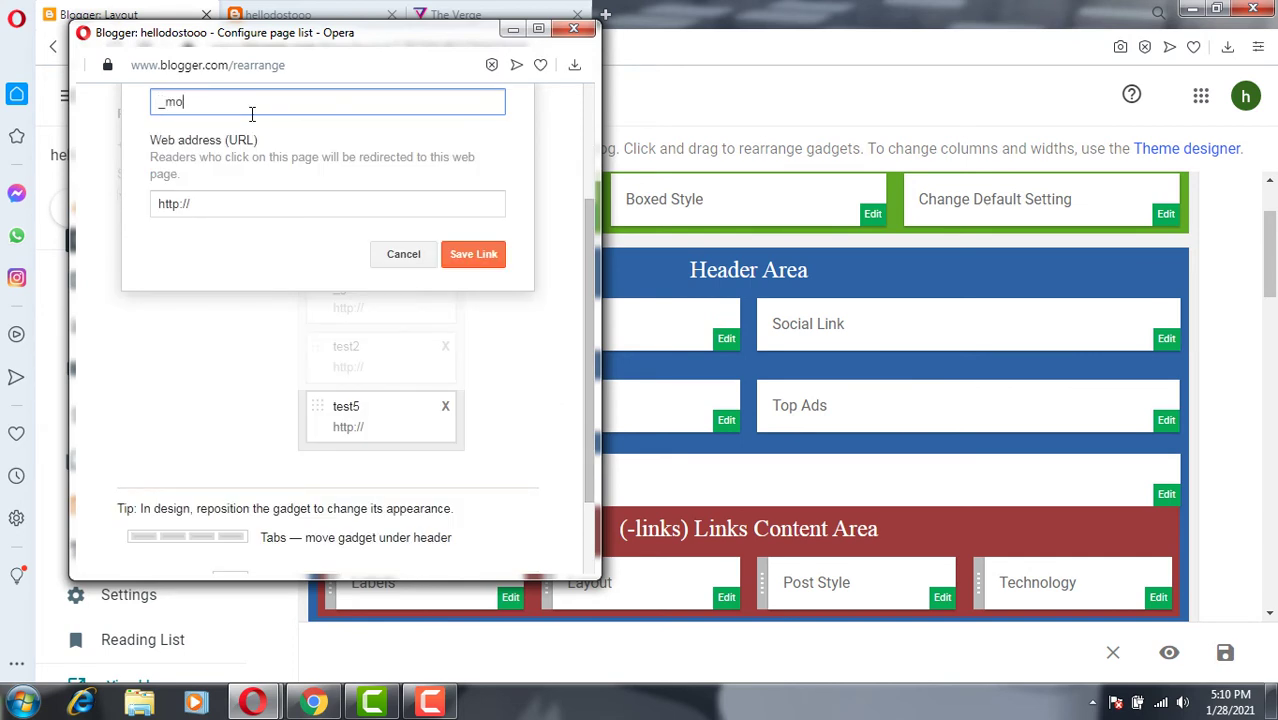
left_click(465, 254)
left_click_drag(402, 463, 408, 391)
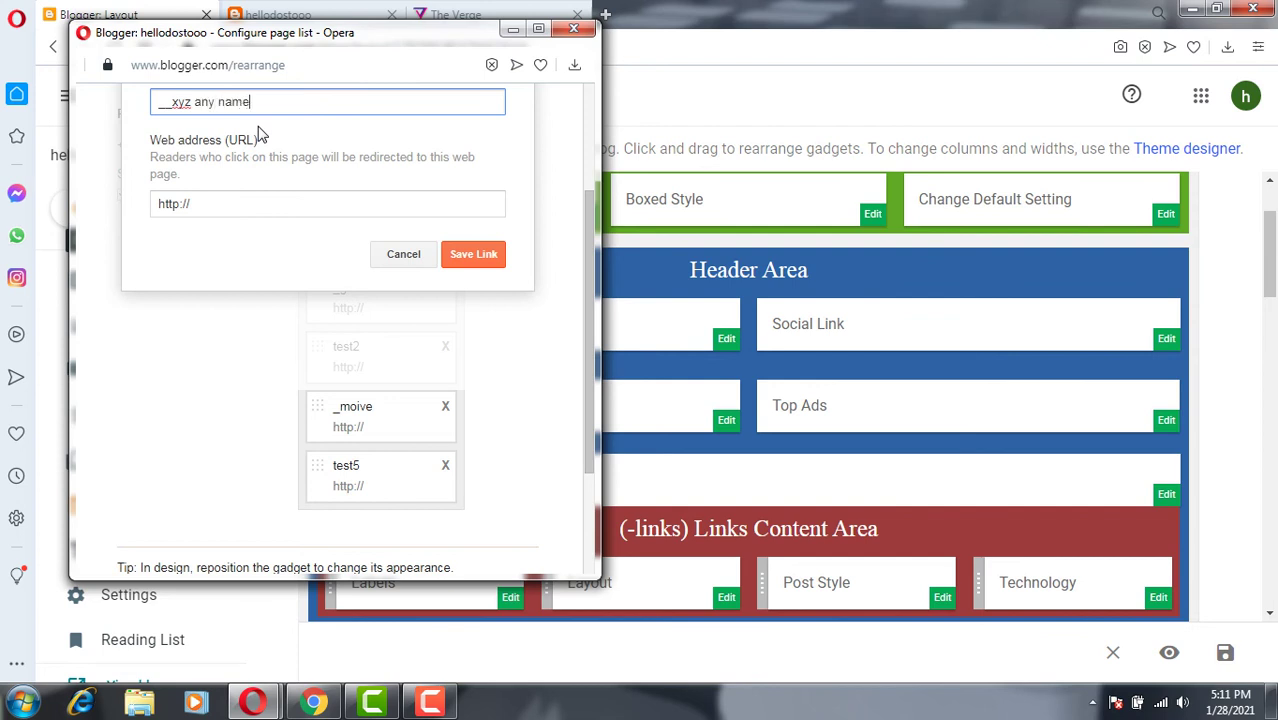
Step: Add an external link titled "__xyz any name" directly below _moive in the list order, and save the page list
left_click(473, 254)
left_click_drag(357, 530, 503, 437)
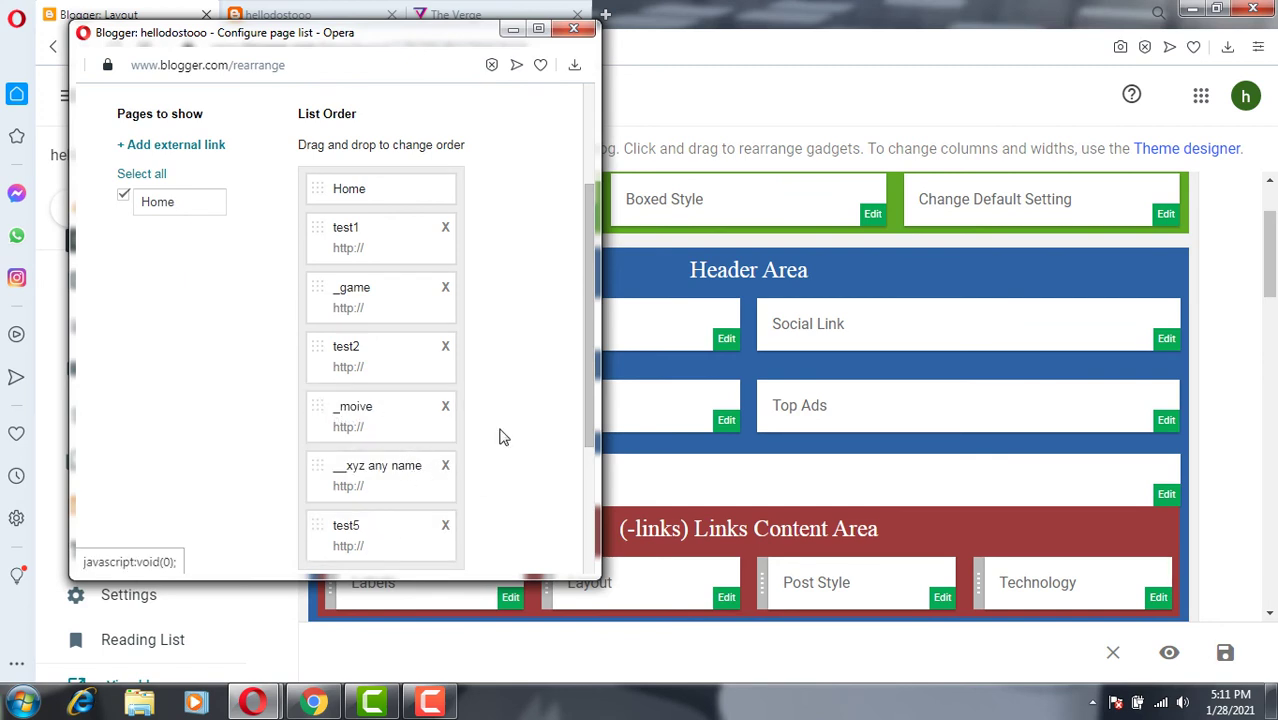
left_click_drag(585, 258, 587, 405)
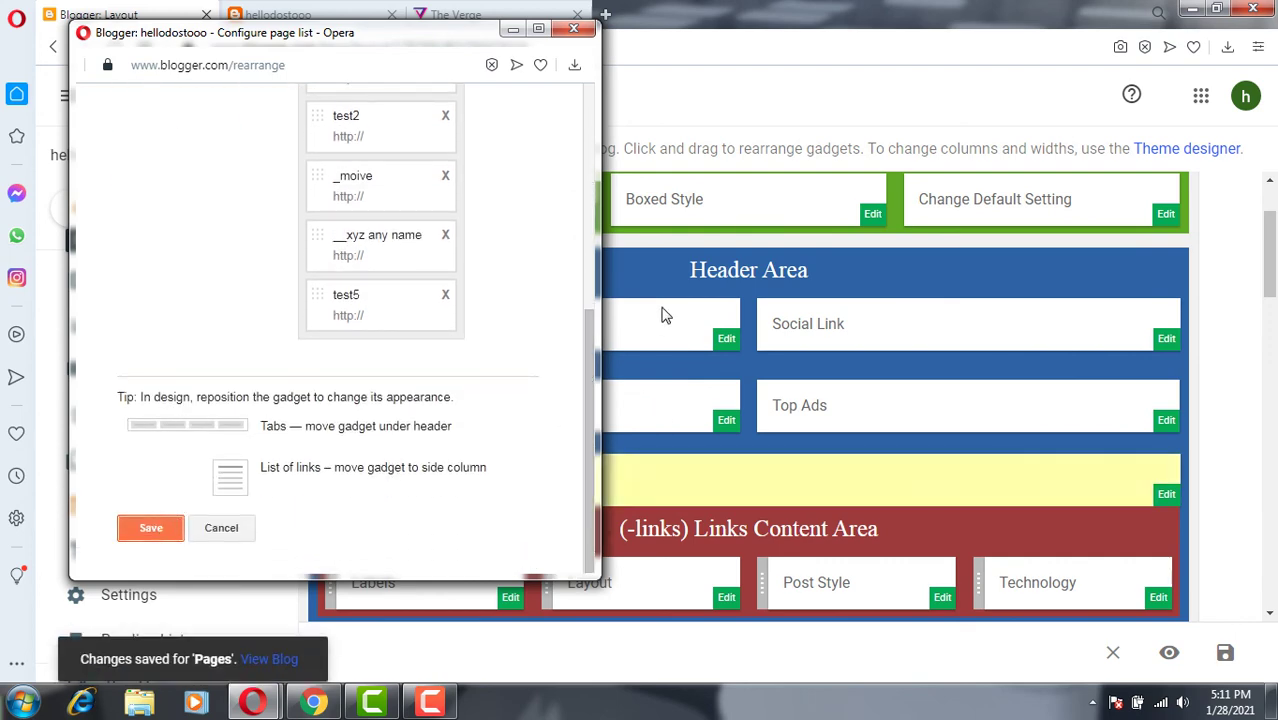
Step: Reload the live blog and examine the submenus under TEST1 and TEST2 in the main menu
left_click(352, 20)
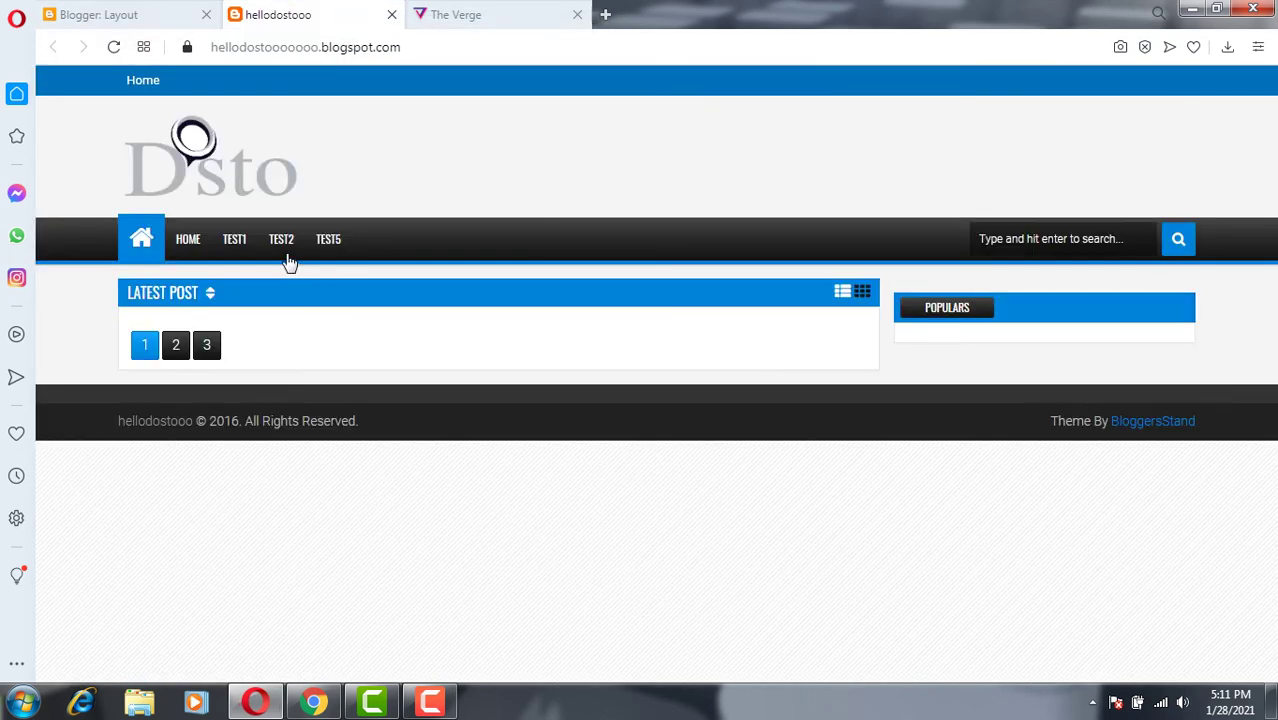
left_click(135, 14)
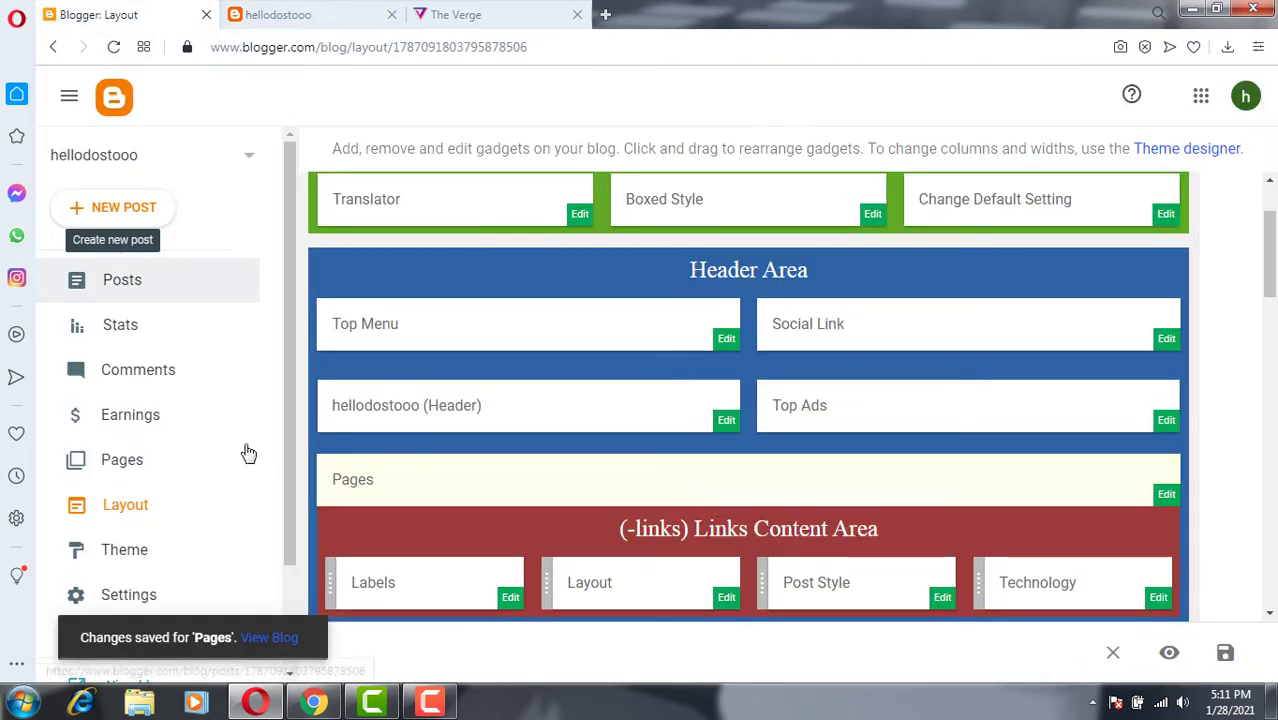
left_click(278, 14)
left_click(114, 47)
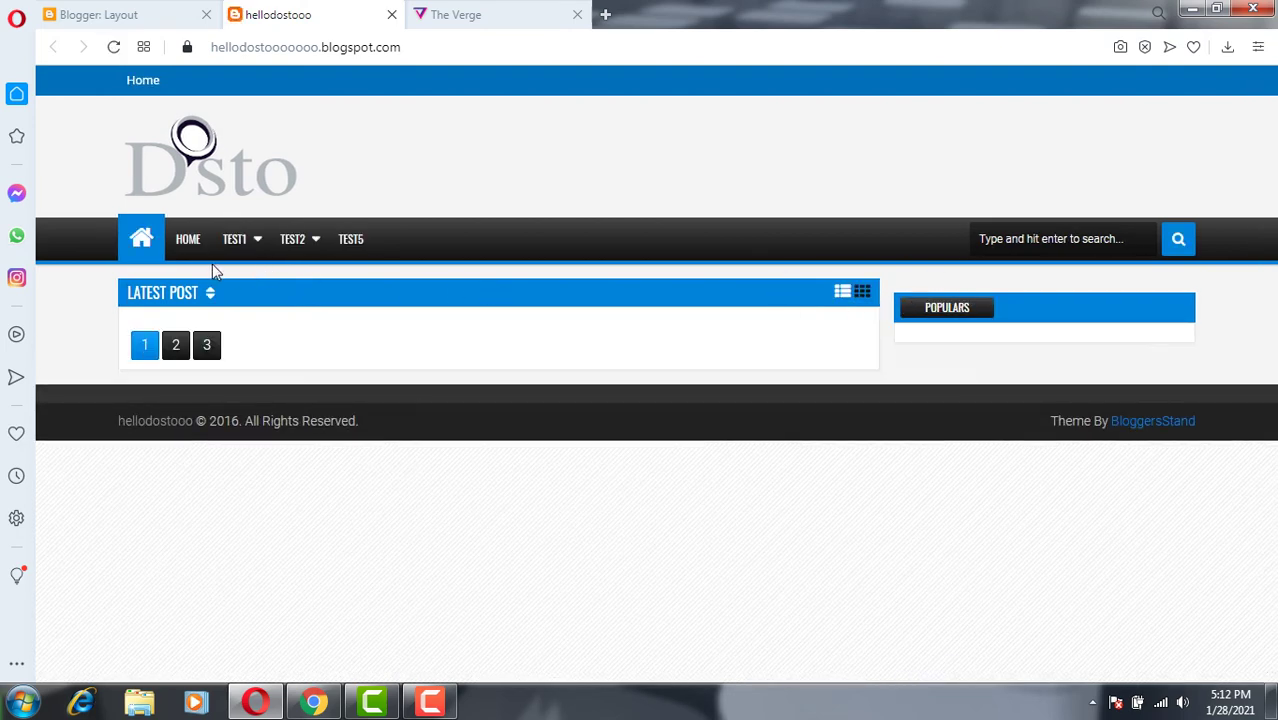
mouse_move(236, 250)
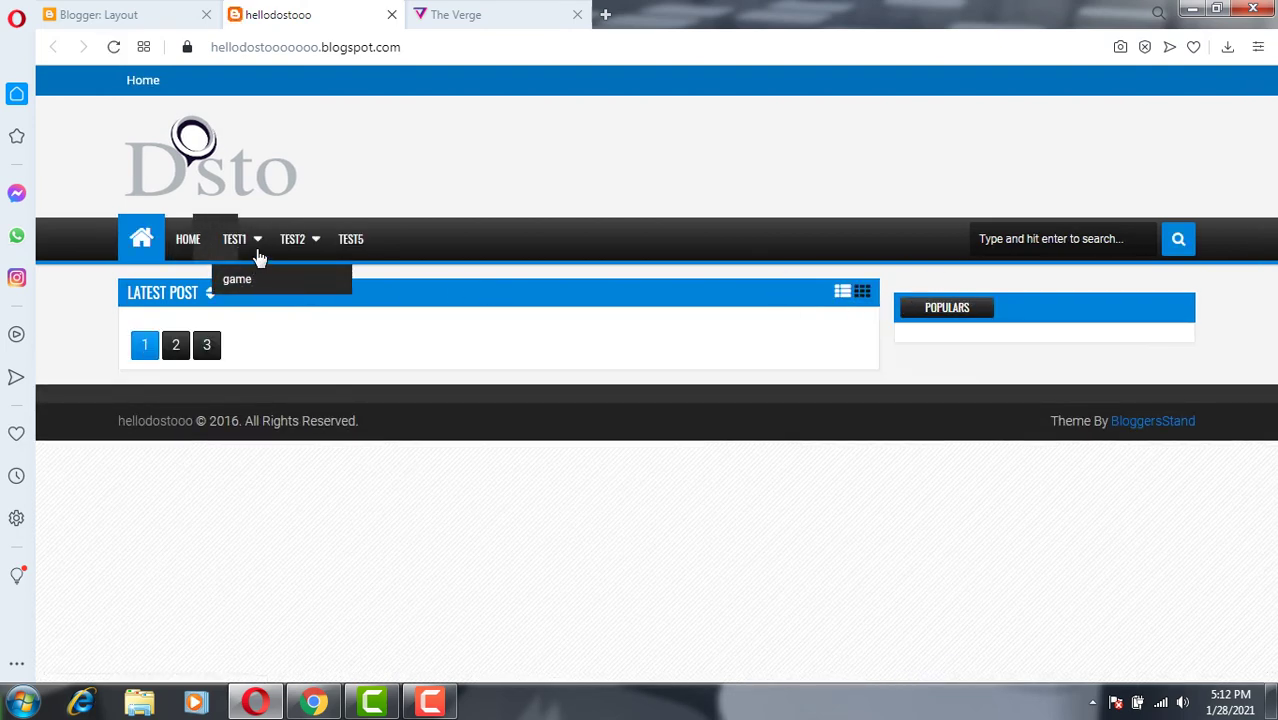
mouse_move(308, 246)
mouse_move(322, 278)
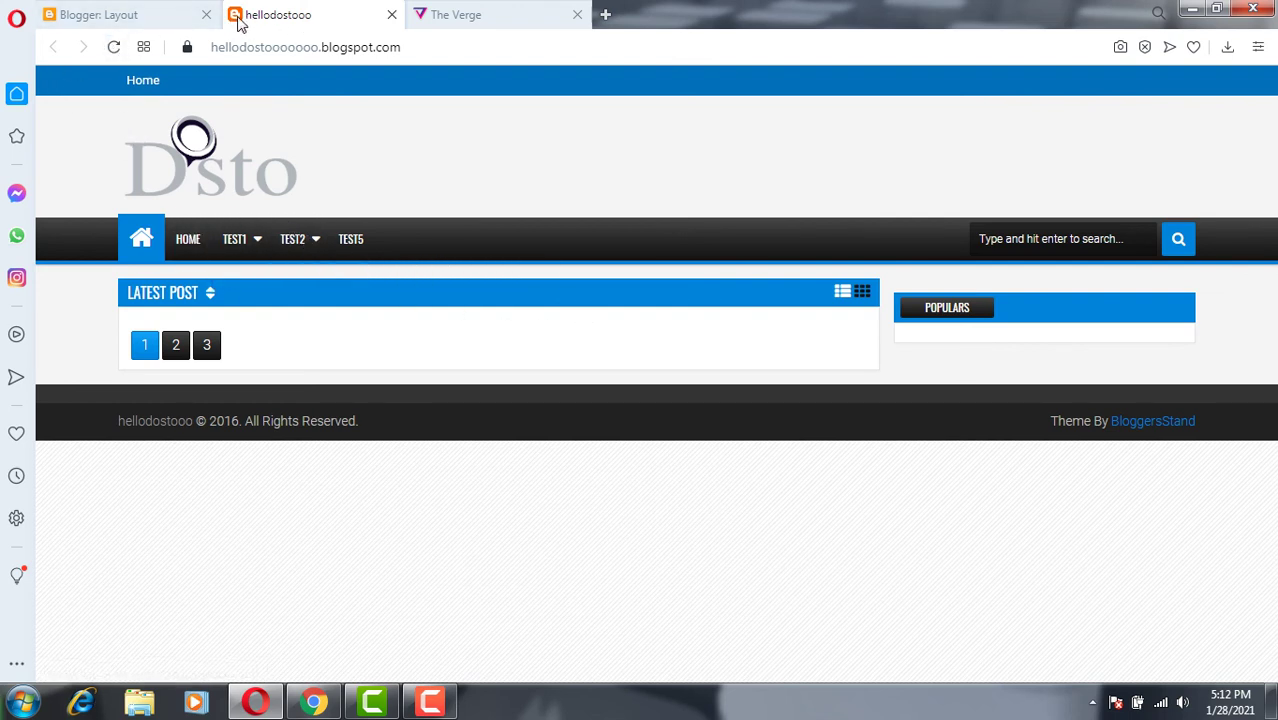
Step: In the blog's settings, upload logo.png from the Desktop as the custom favicon and save it
left_click(63, 14)
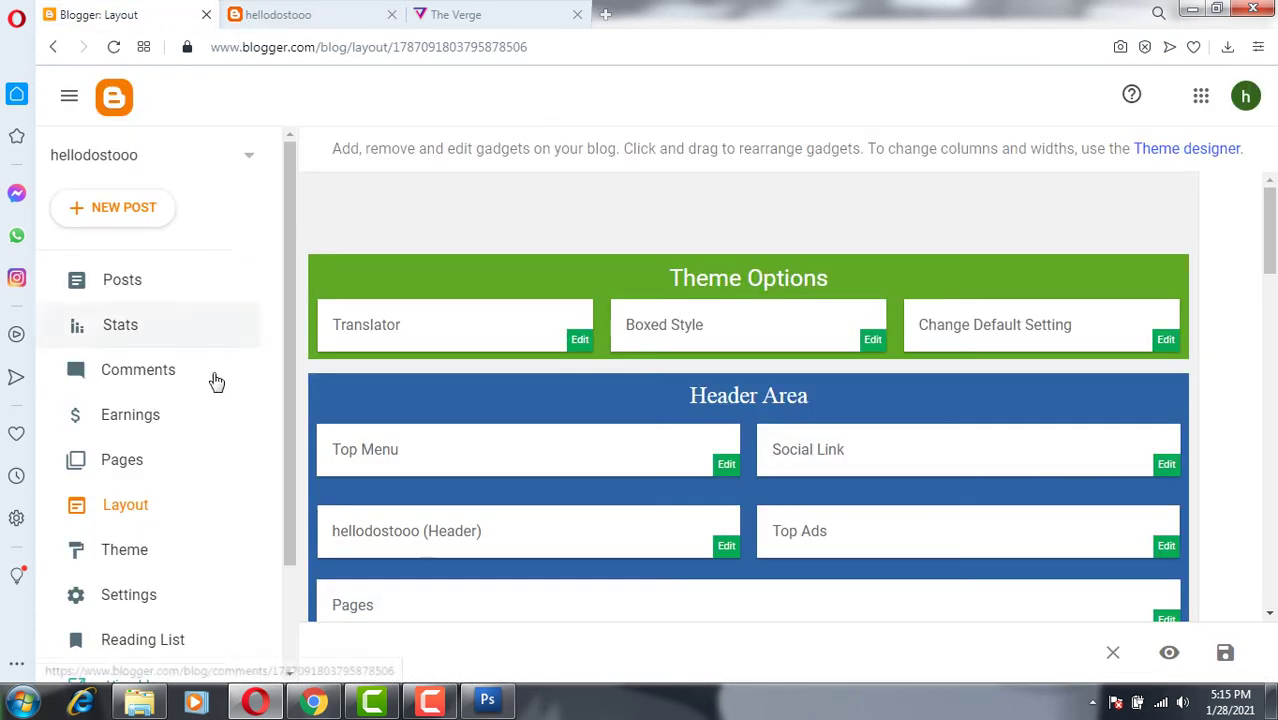
left_click(141, 610)
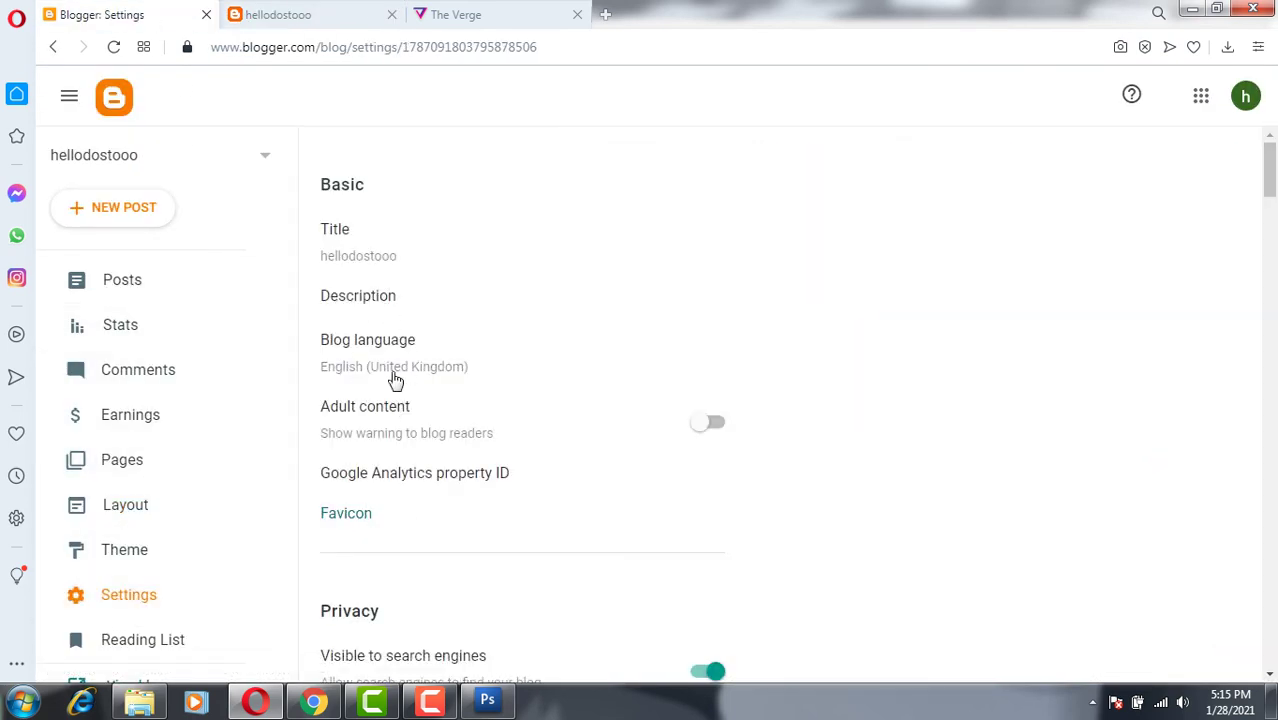
left_click(355, 513)
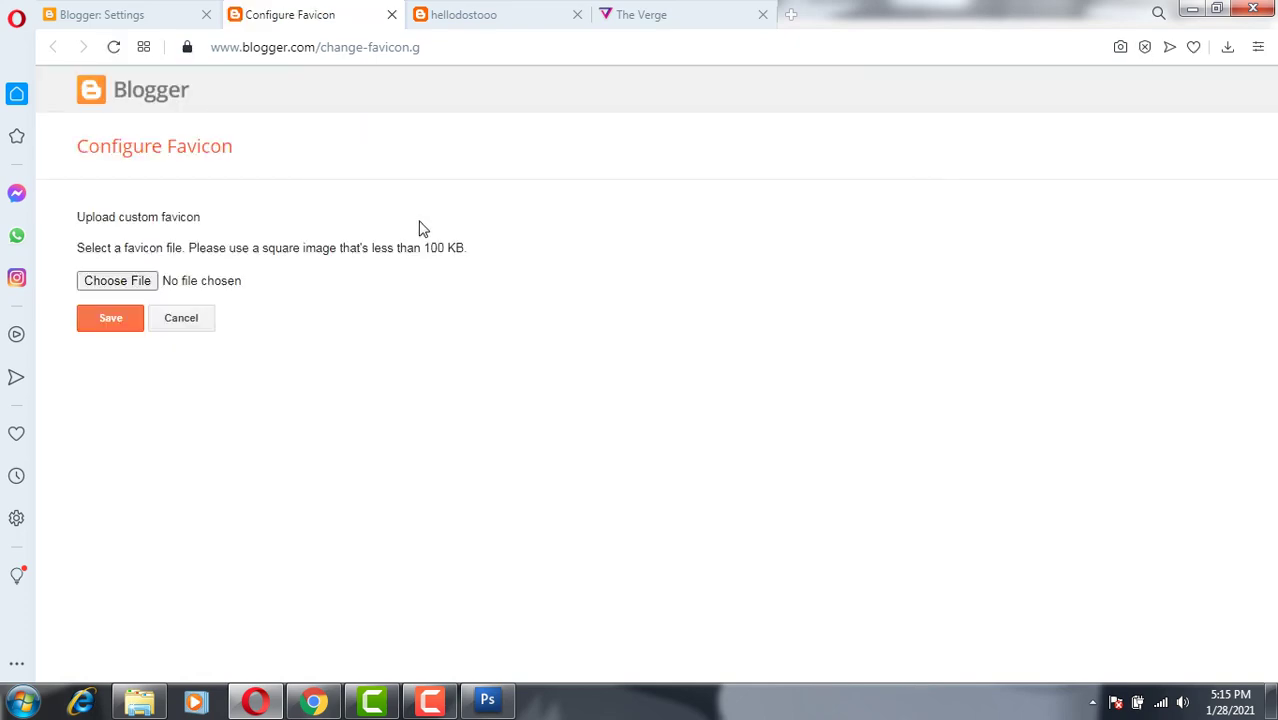
left_click(120, 282)
left_click_drag(622, 125, 638, 318)
left_click(251, 177)
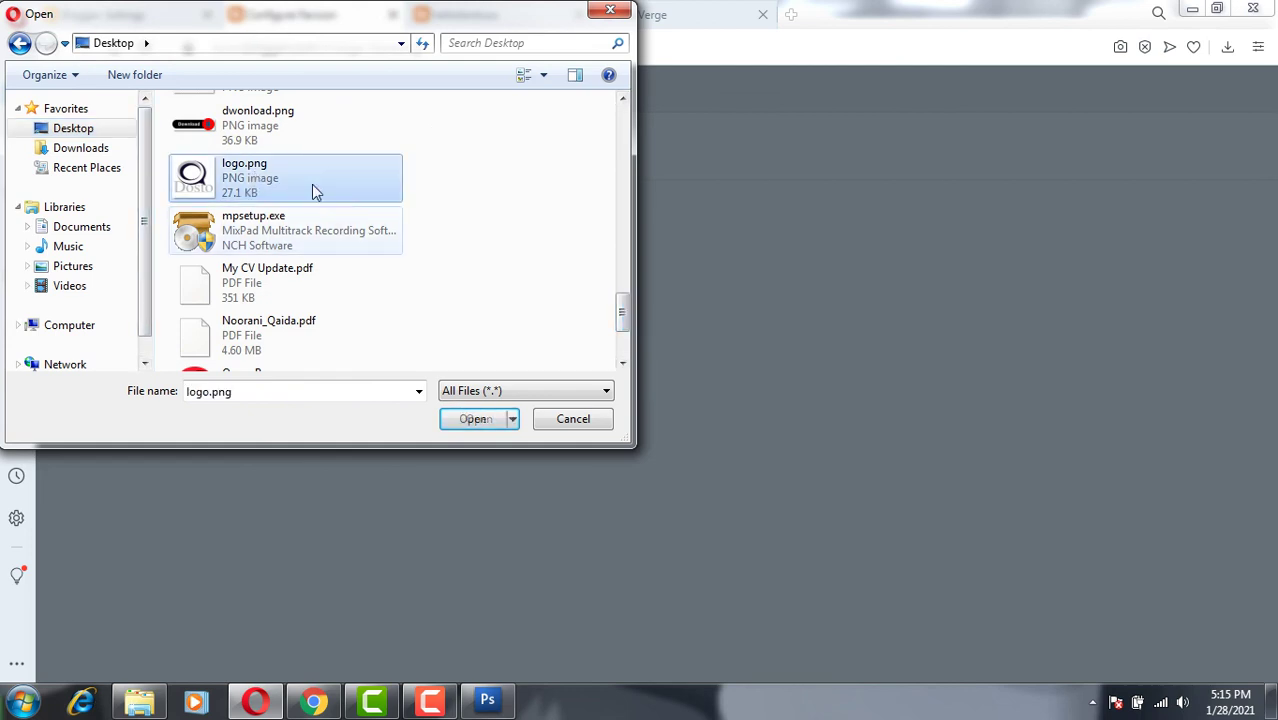
left_click(474, 419)
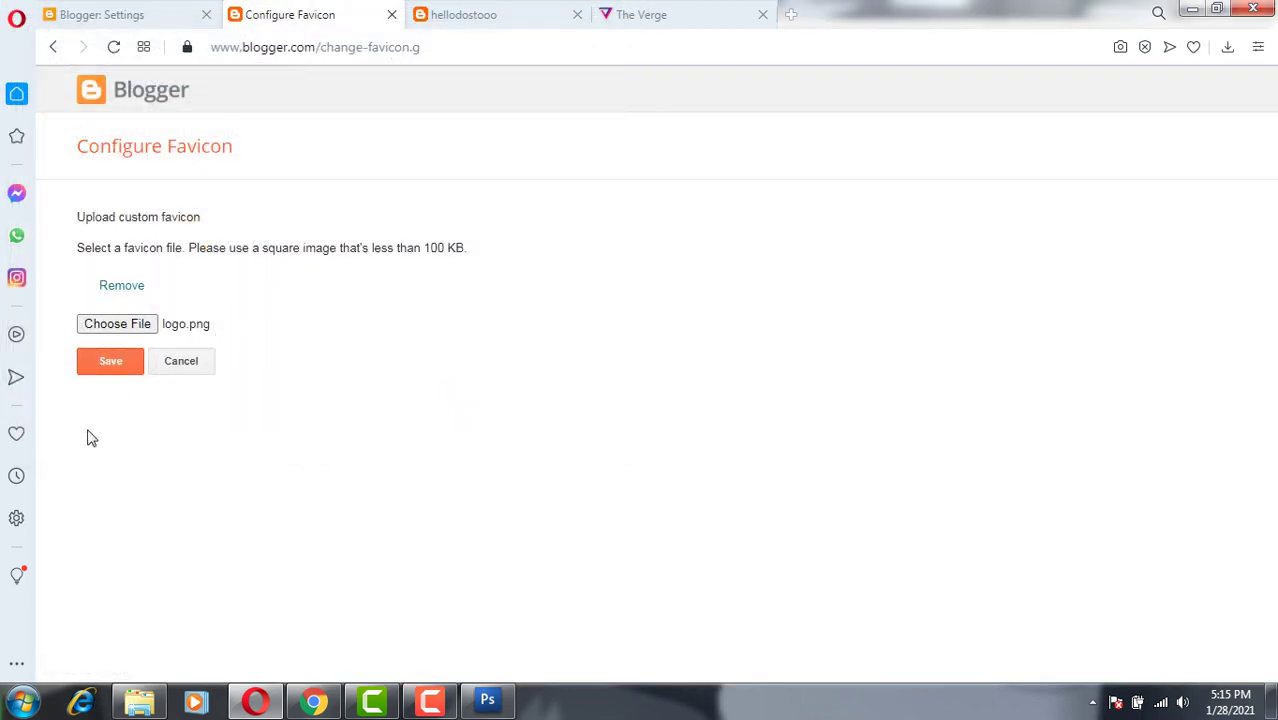
left_click(117, 370)
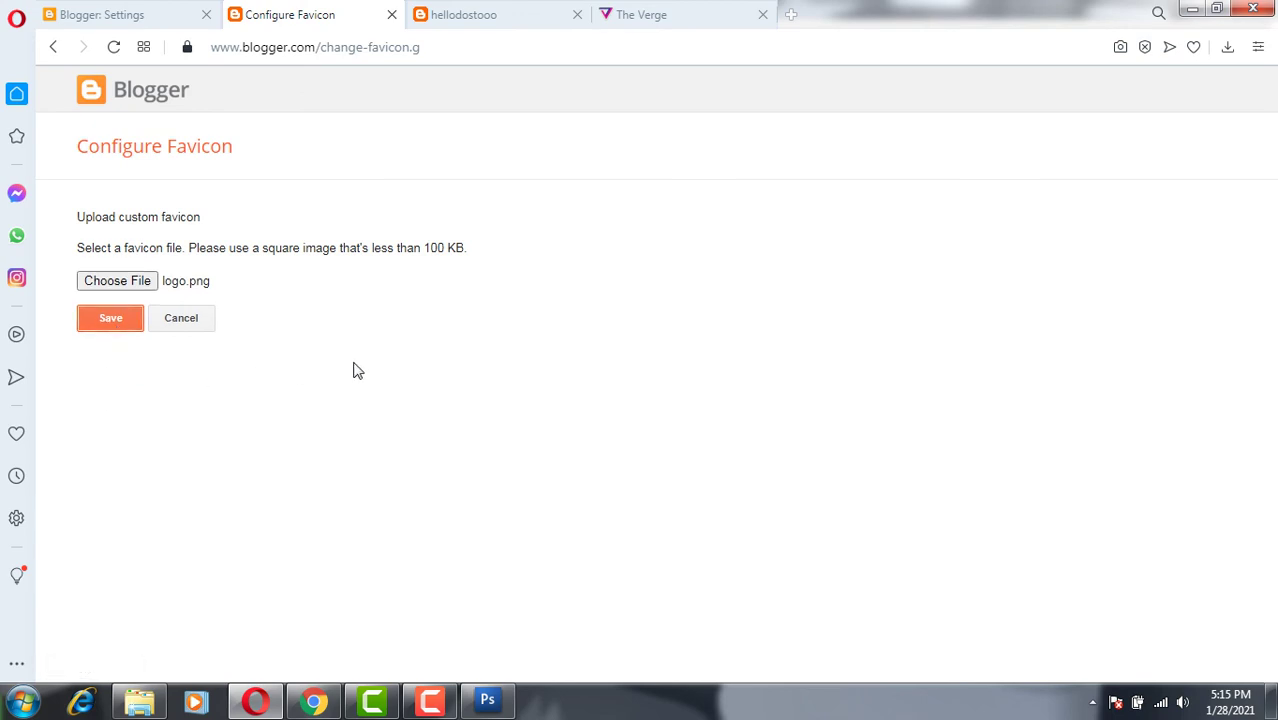
Step: Return to the live blog and reload it to check the favicon
left_click(335, 10)
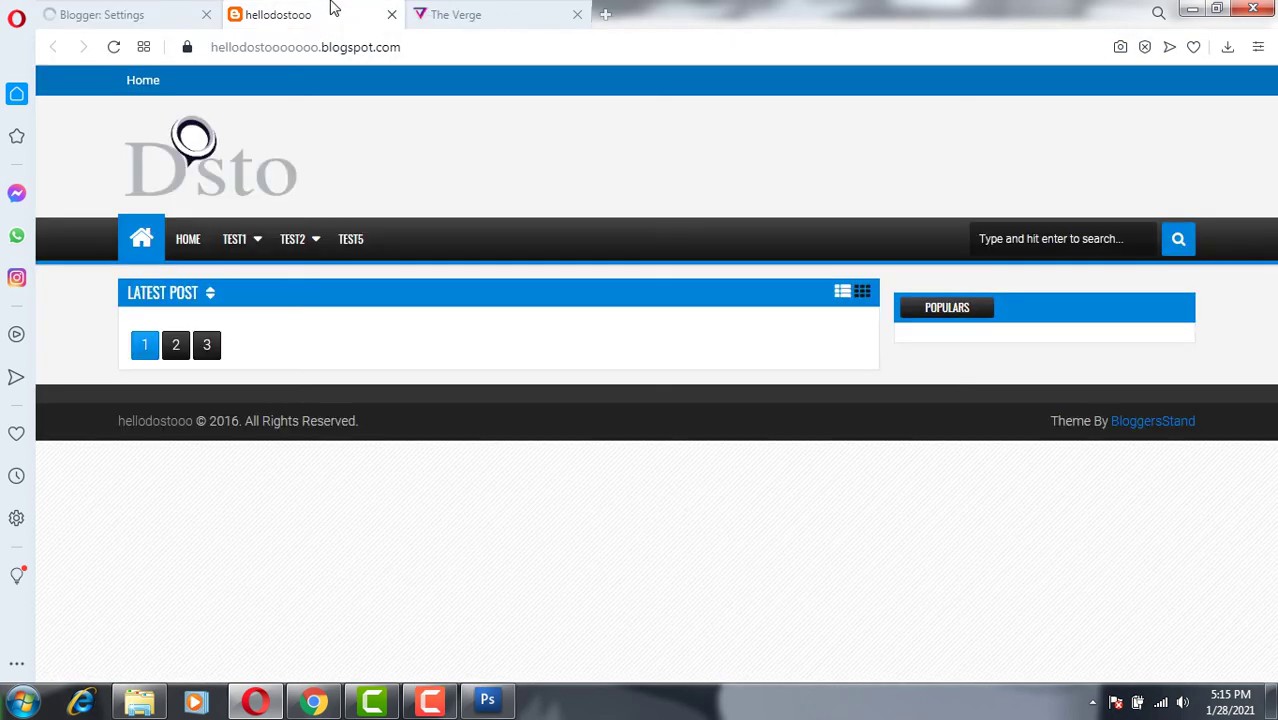
left_click(128, 12)
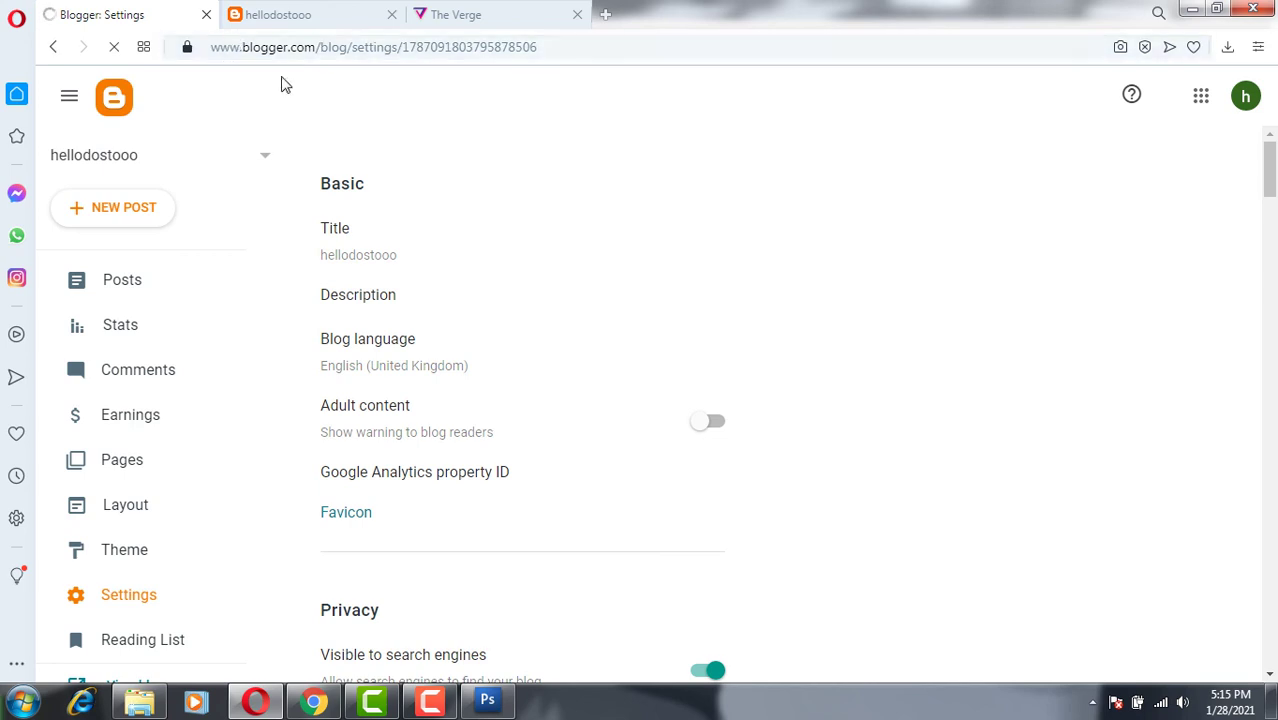
left_click(275, 15)
left_click(114, 47)
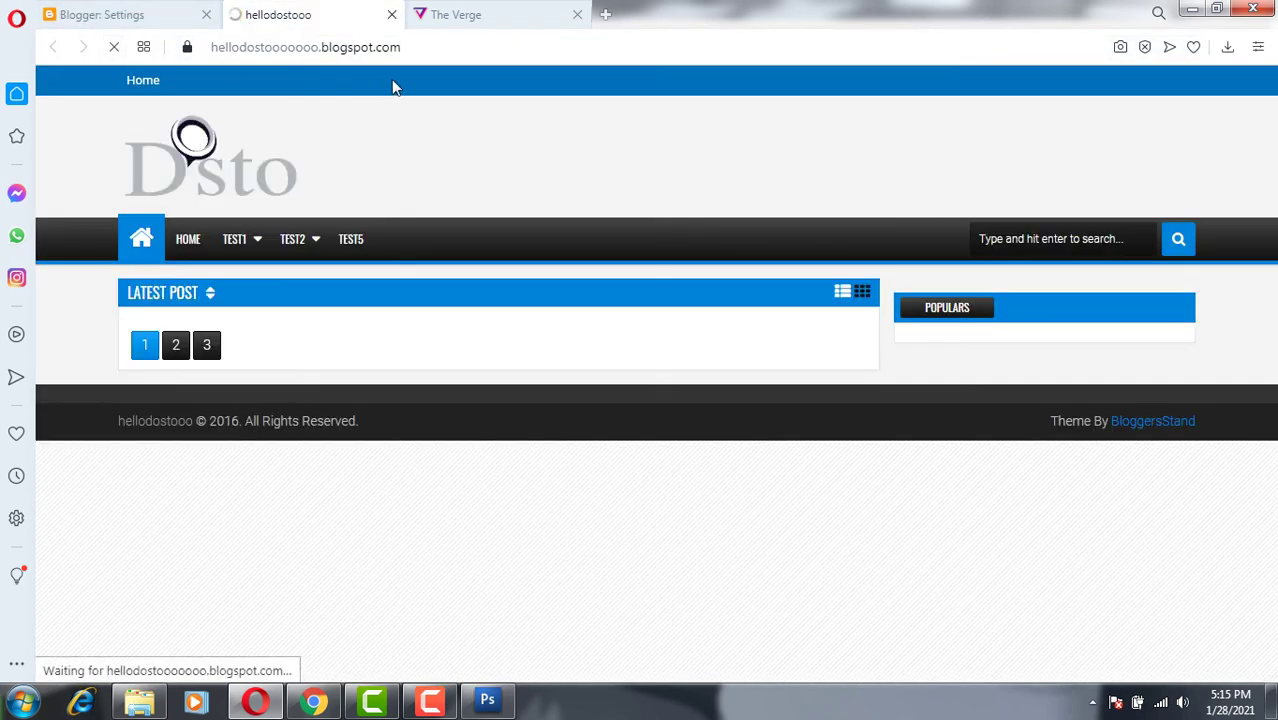